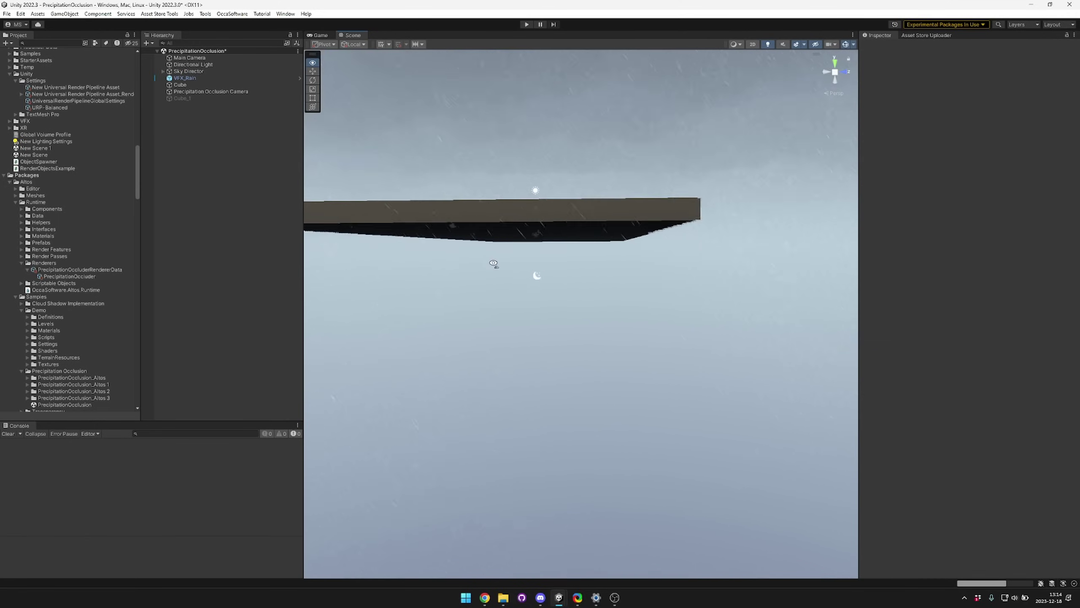
Delete every scene object from Sky Director through the disabled cube, keeping only Main Camera and Directional Light.
right_click_drag(412, 192, 449, 206)
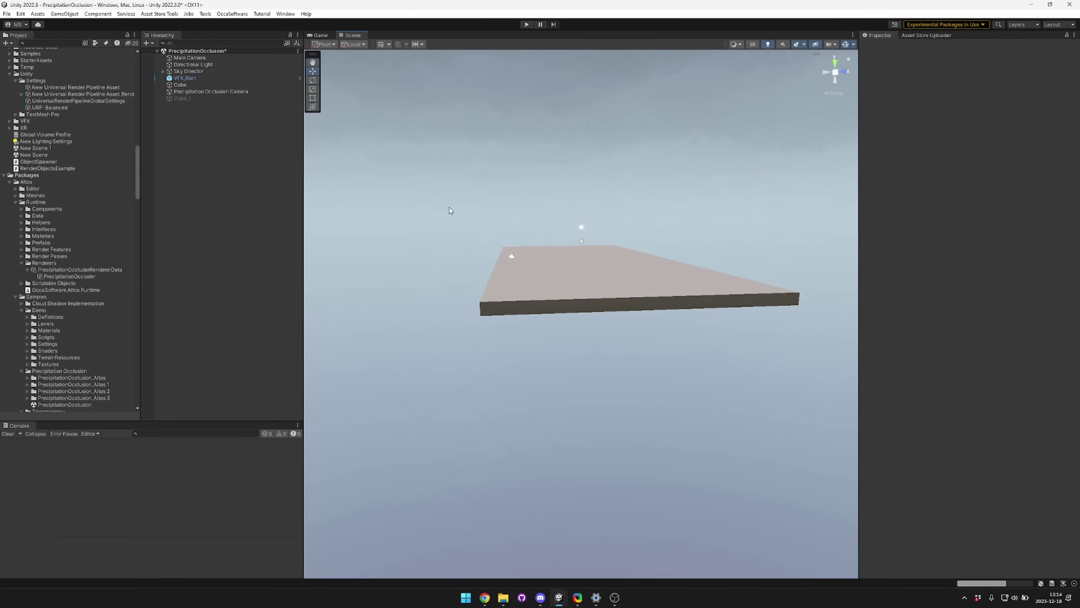
left_click(210, 72)
left_click(211, 97, "shift")
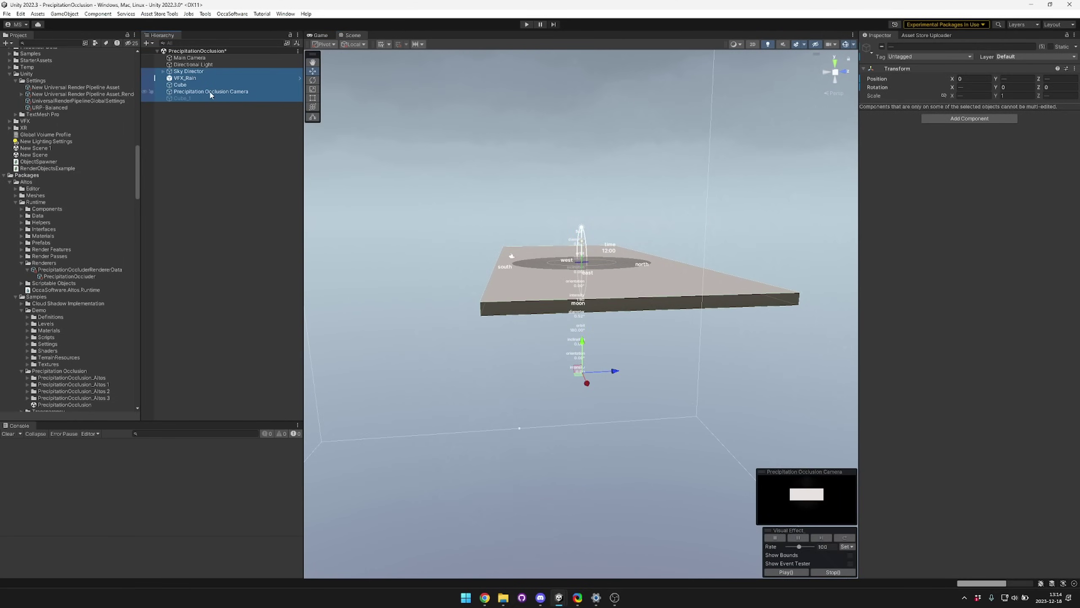
right_click(210, 96)
left_click(253, 158)
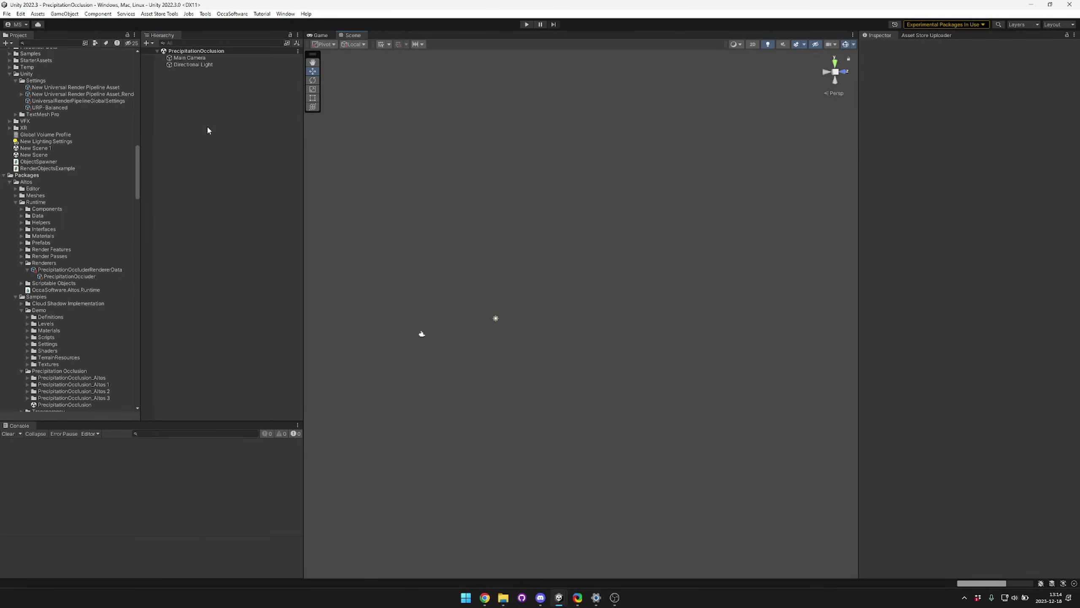
Add an Altos Sky Director to the scene and expand its child objects.
right_click(220, 120)
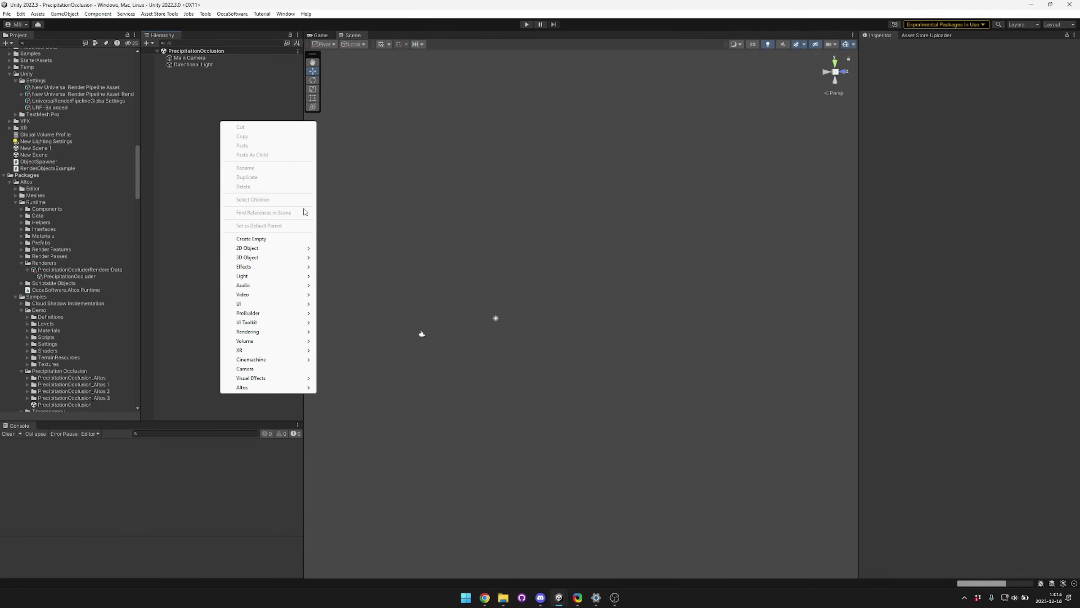
mouse_move(269, 388)
left_click(339, 387)
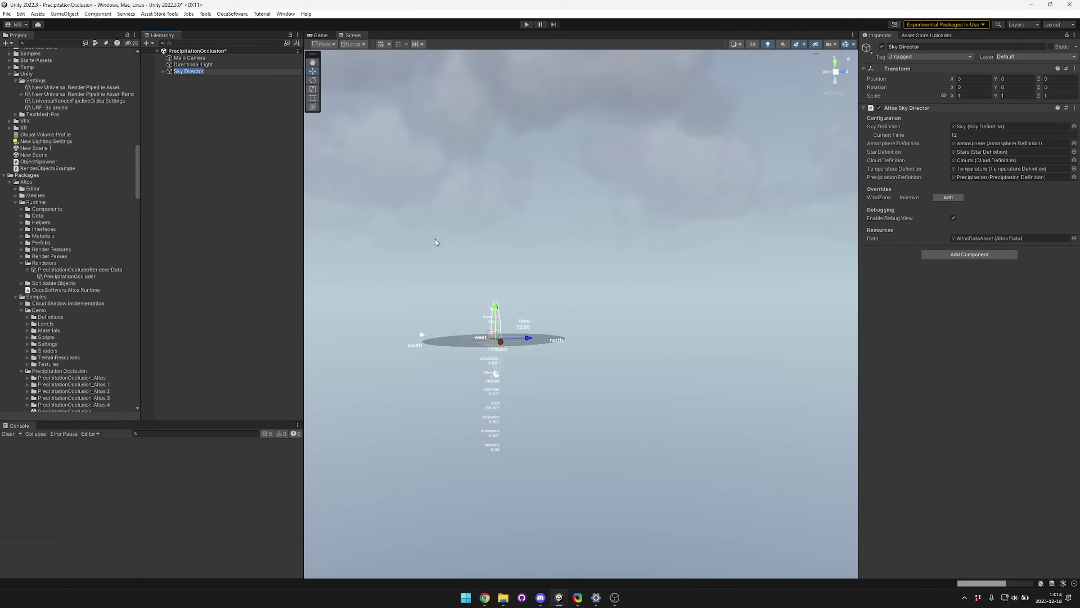
left_click(188, 72)
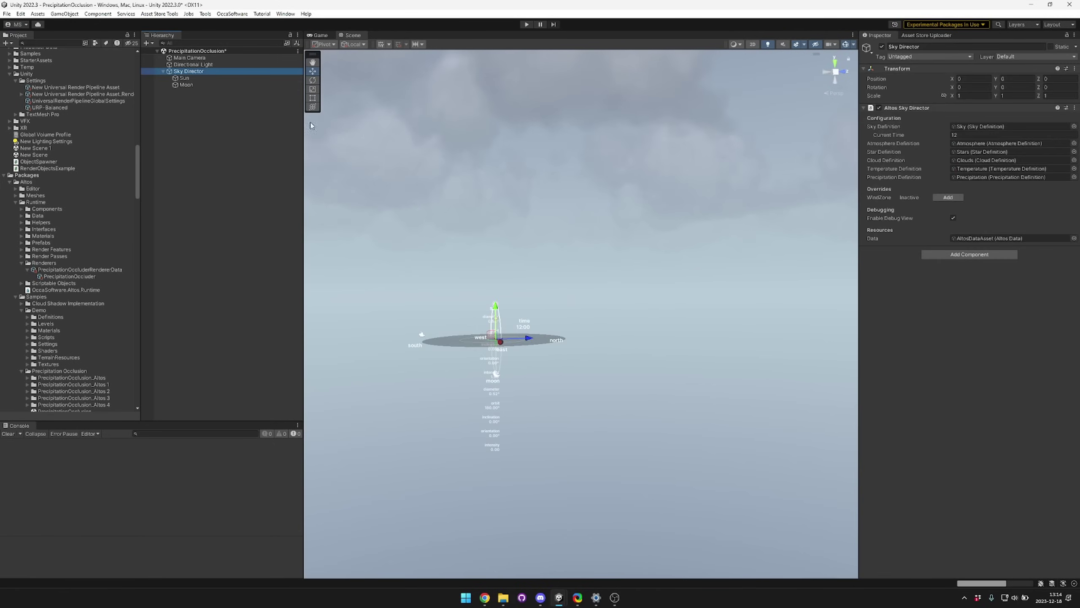
Set Precipitation to 1 in the Sky Director's precipitation definition and check the weather table in the Game view.
double_click(978, 177)
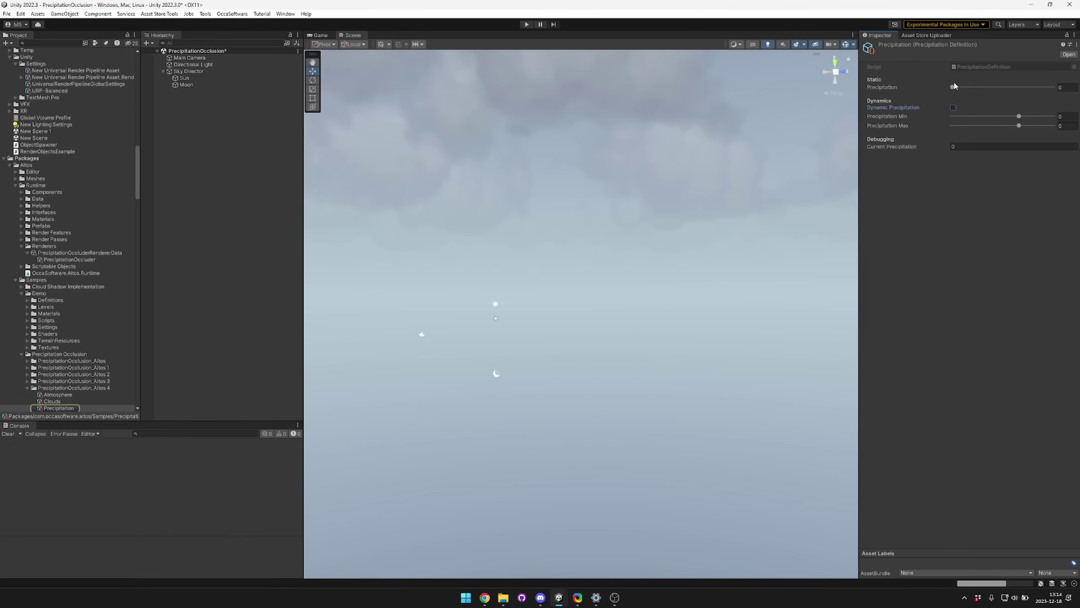
left_click_drag(960, 88, 1062, 87)
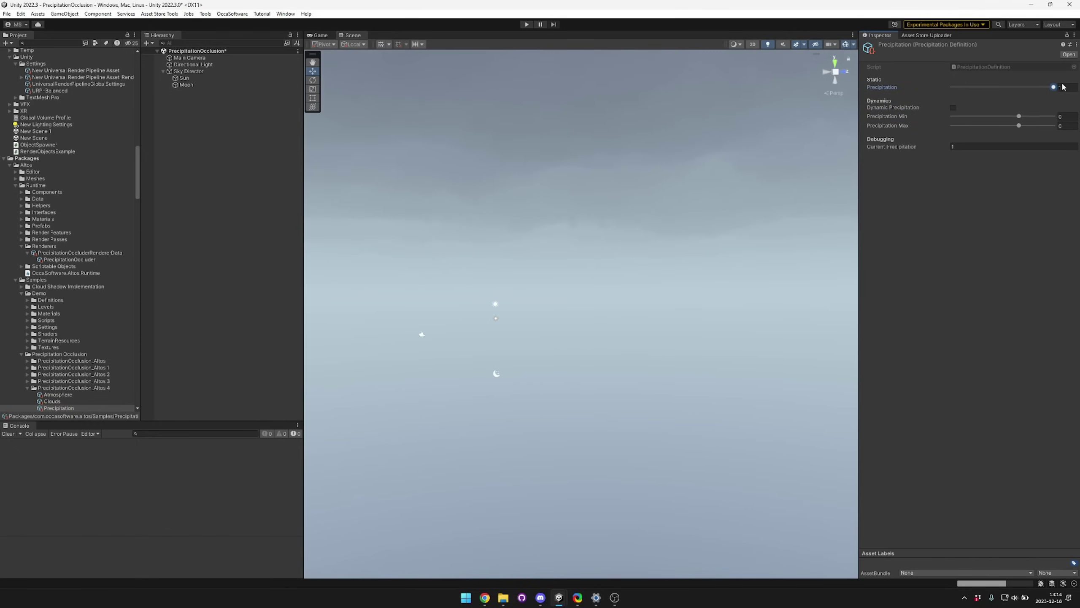
left_click(319, 36)
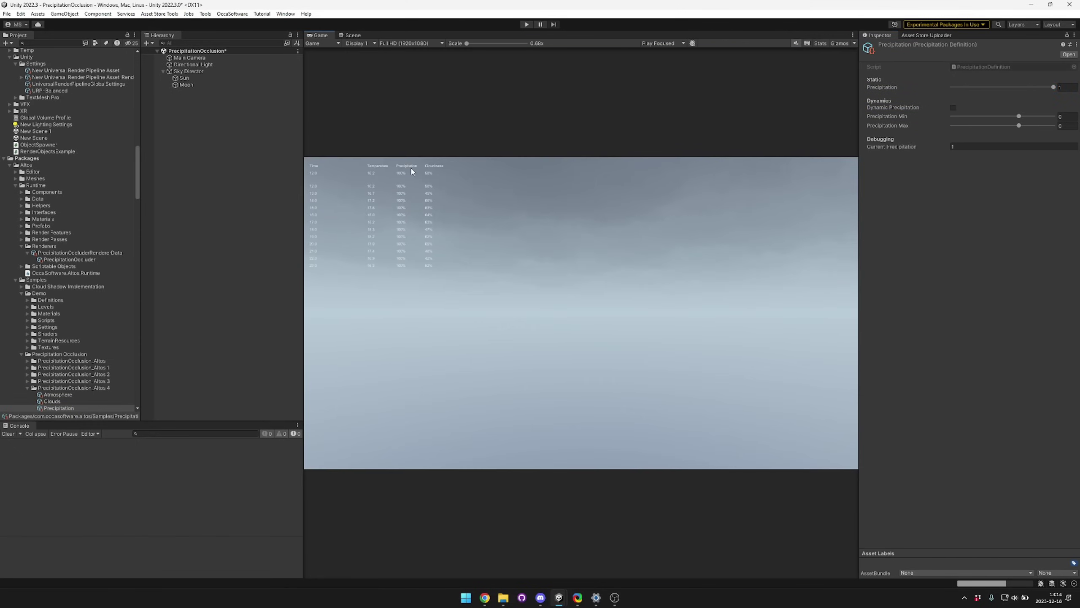
key("ctrl")
key("ctrl")
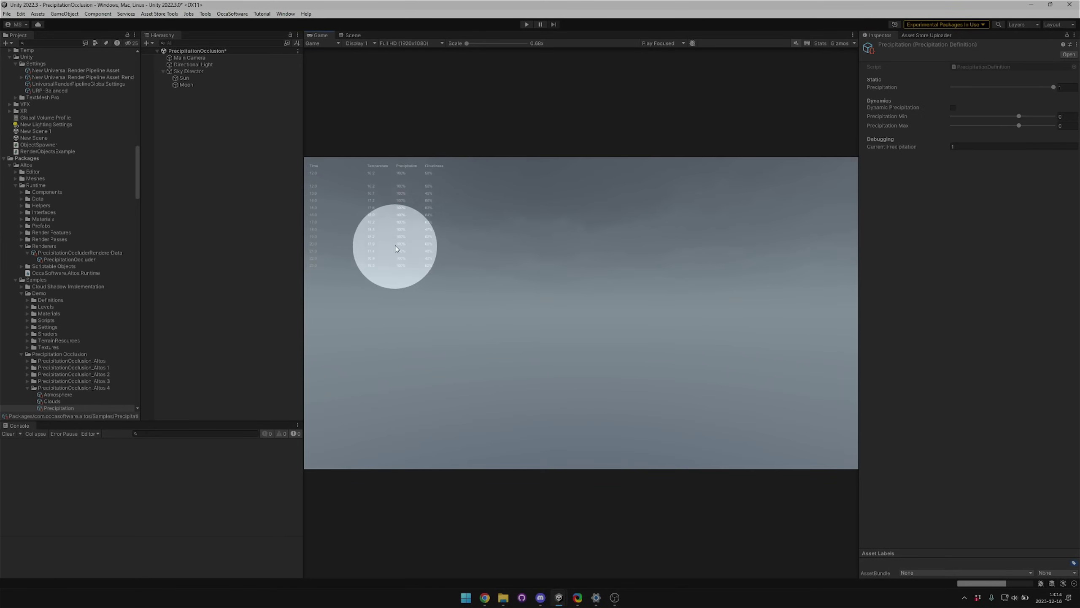
left_click(413, 179)
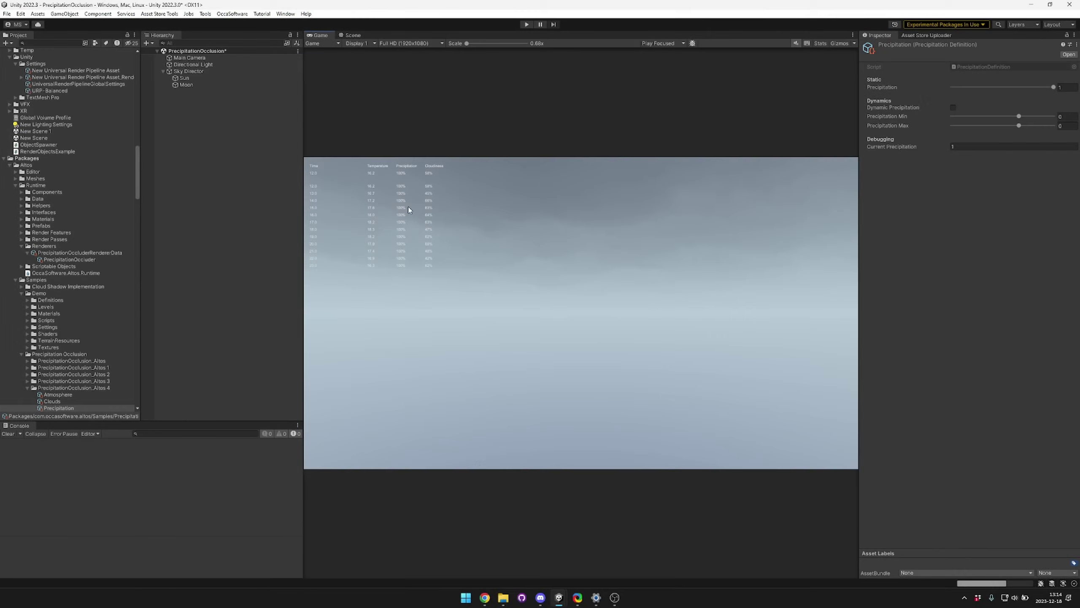
Examine the Altos Render Feature and Render Objects feature on New Universal Render Pipeline Asset_Renderer.
left_click(351, 36)
left_click(162, 71)
left_click(87, 71)
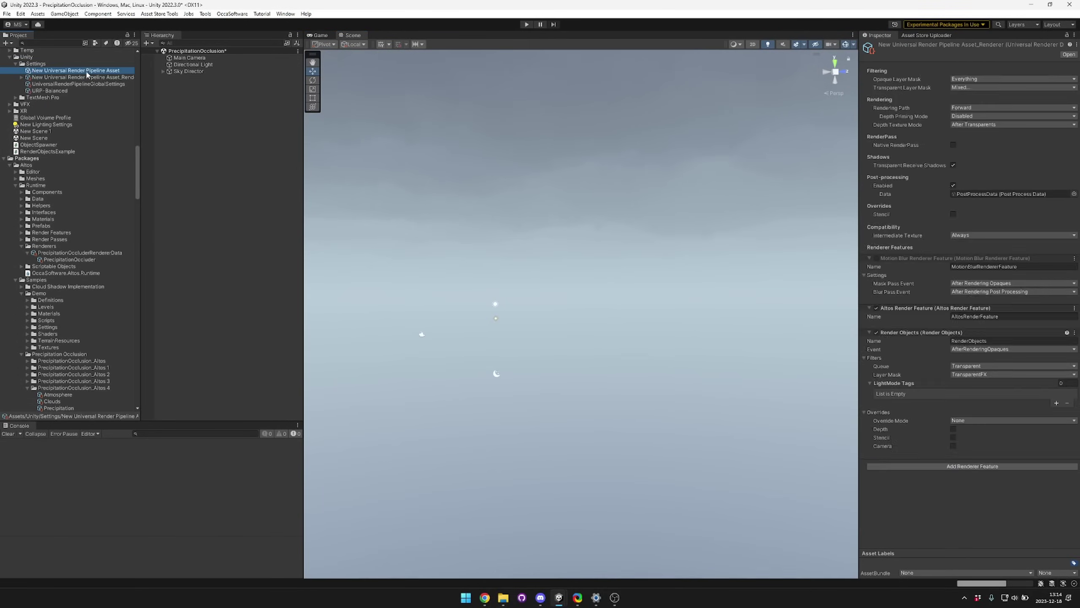
left_click(87, 77)
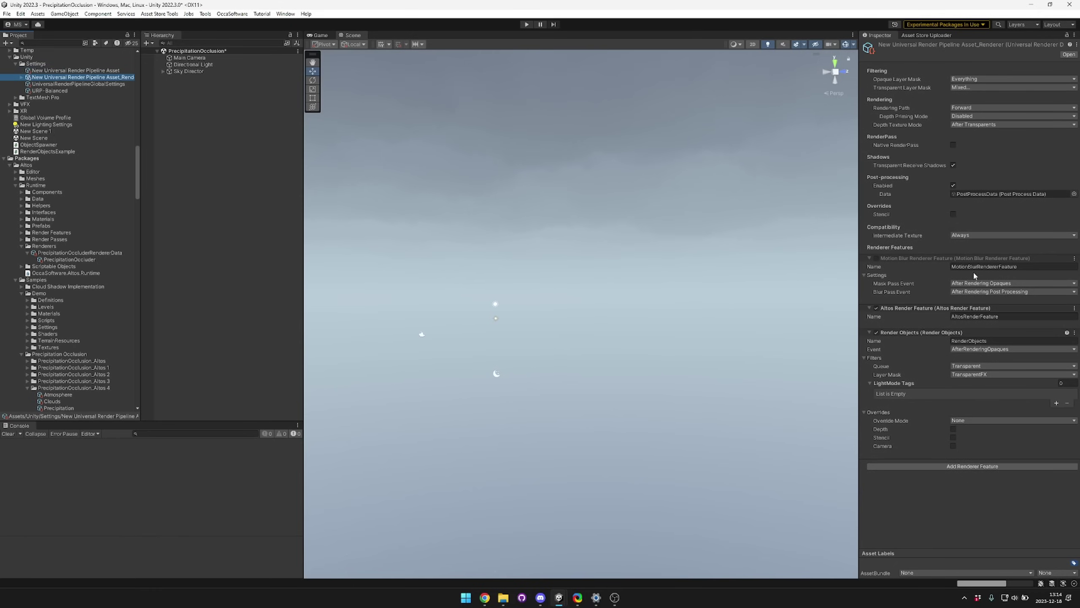
left_click(869, 308)
left_click(869, 307)
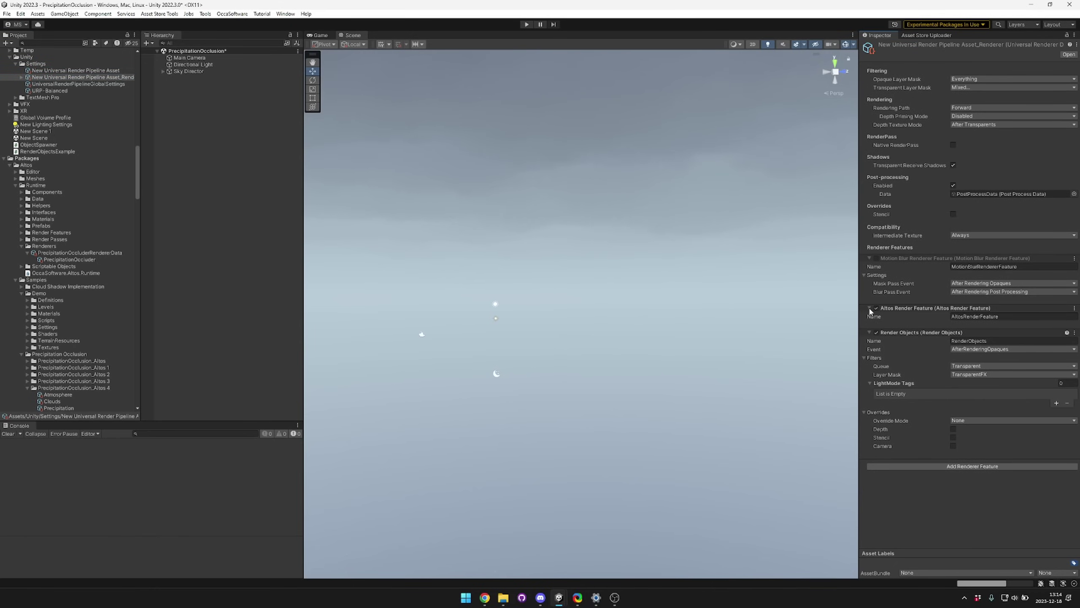
left_click(869, 332)
left_click(870, 332)
left_click(185, 140)
Add the VFX_Rain prefab from the Altos Runtime Prefabs folder to the scene.
scroll(79, 285, "down", 6)
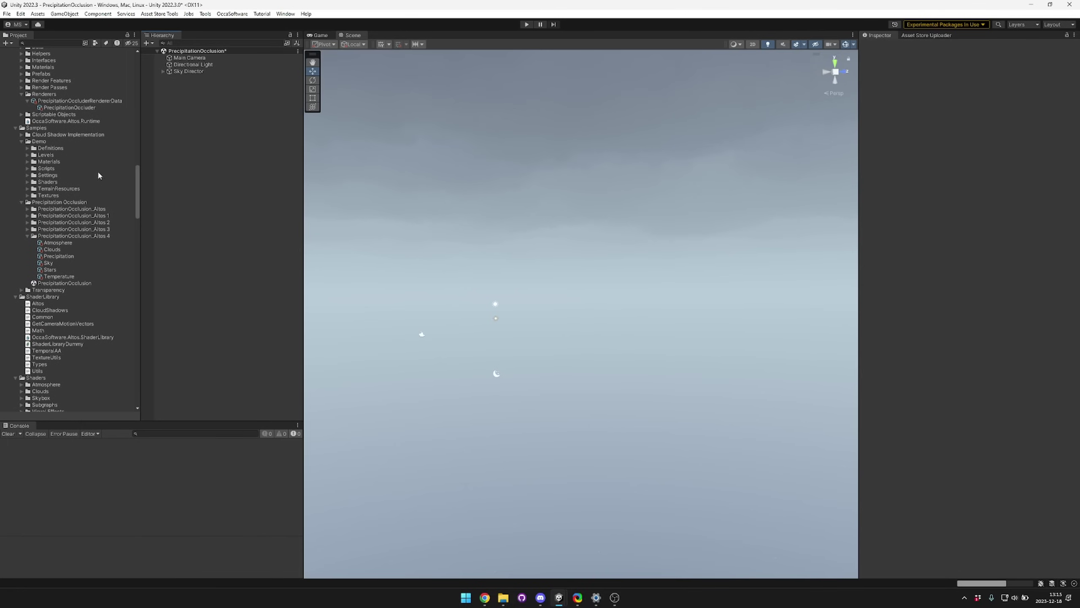
scroll(98, 172, "up", 6)
scroll(84, 206, "down", 6)
scroll(41, 162, "up", 3)
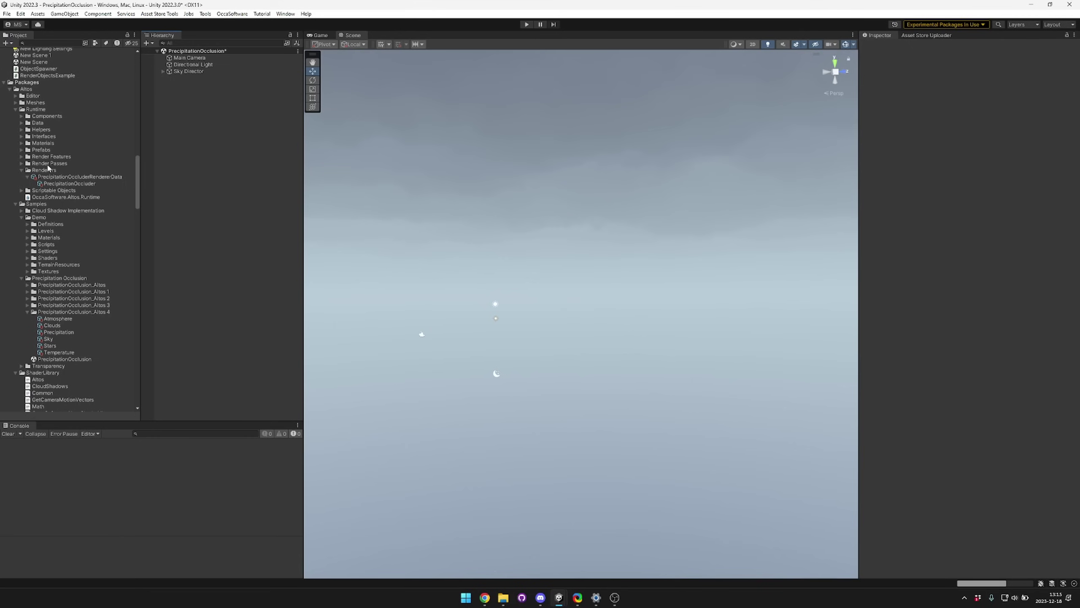
left_click(21, 149)
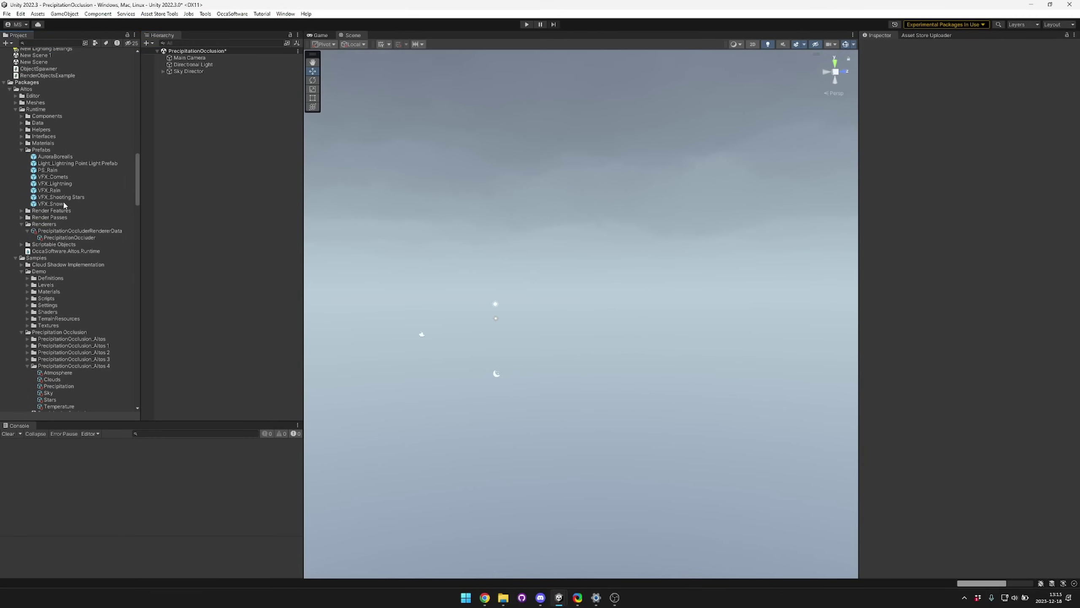
left_click_drag(49, 190, 265, 166)
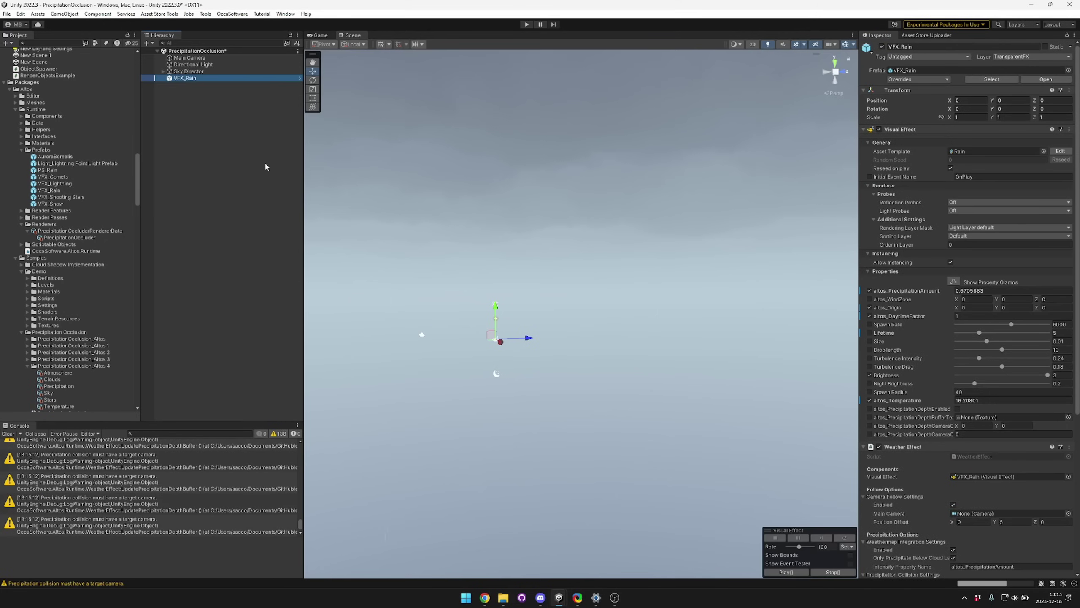
Check the rain in the Game view, set VFX_Rain's layer to Default, and show its precipitation collision settings.
left_click(318, 35)
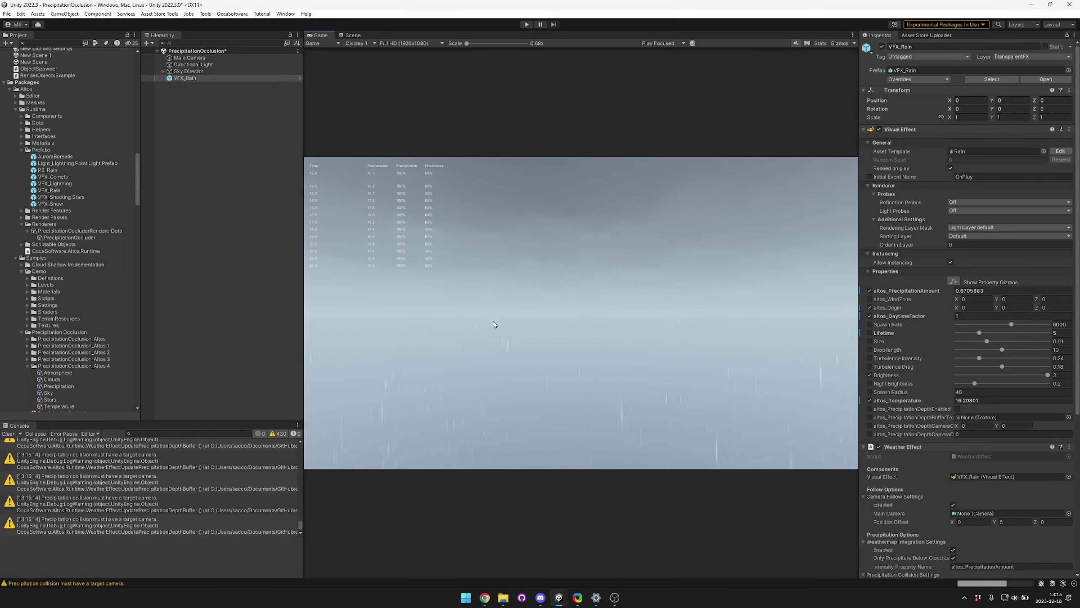
key("ctrl")
key("ctrl")
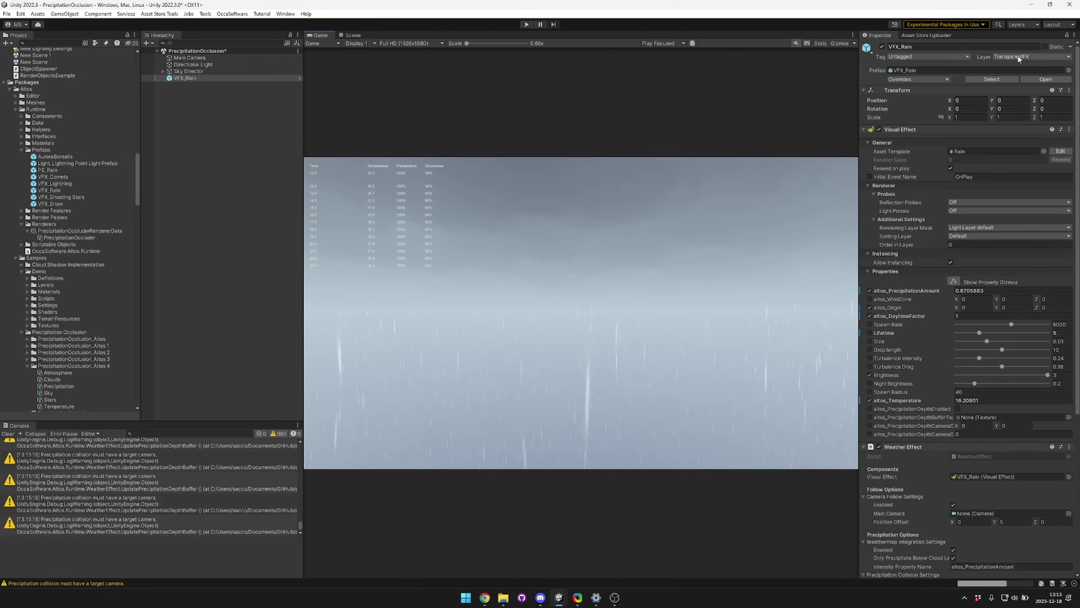
left_click(1027, 56)
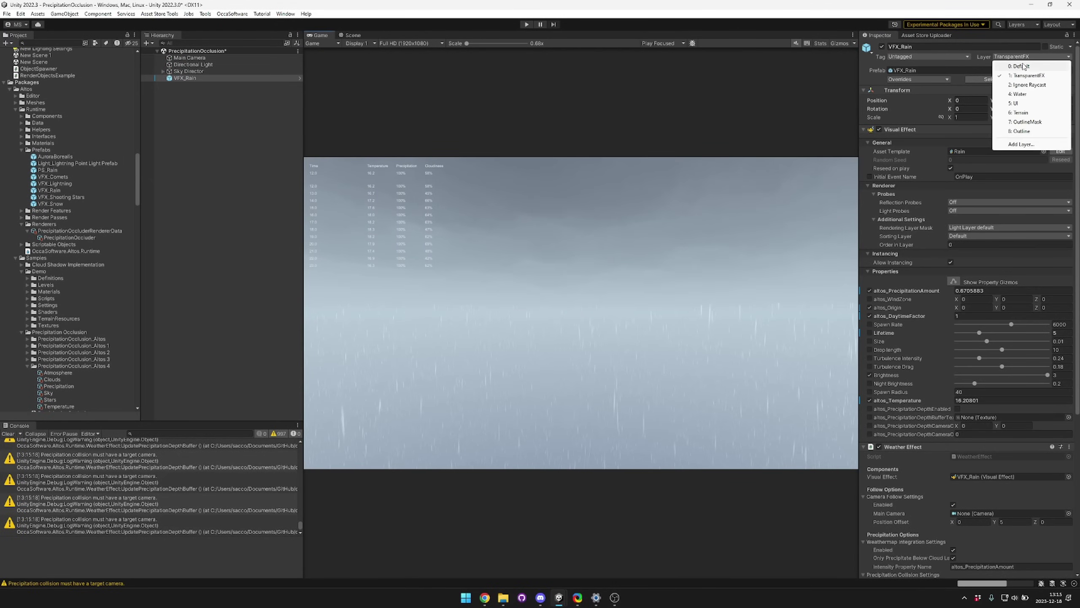
left_click(1026, 67)
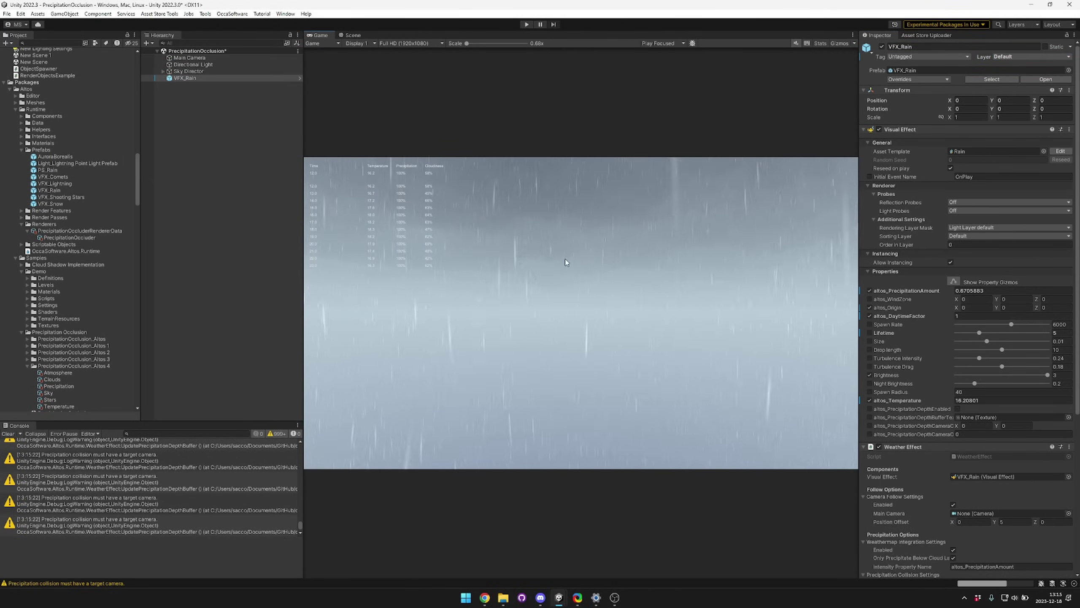
scroll(945, 351, "down", 3)
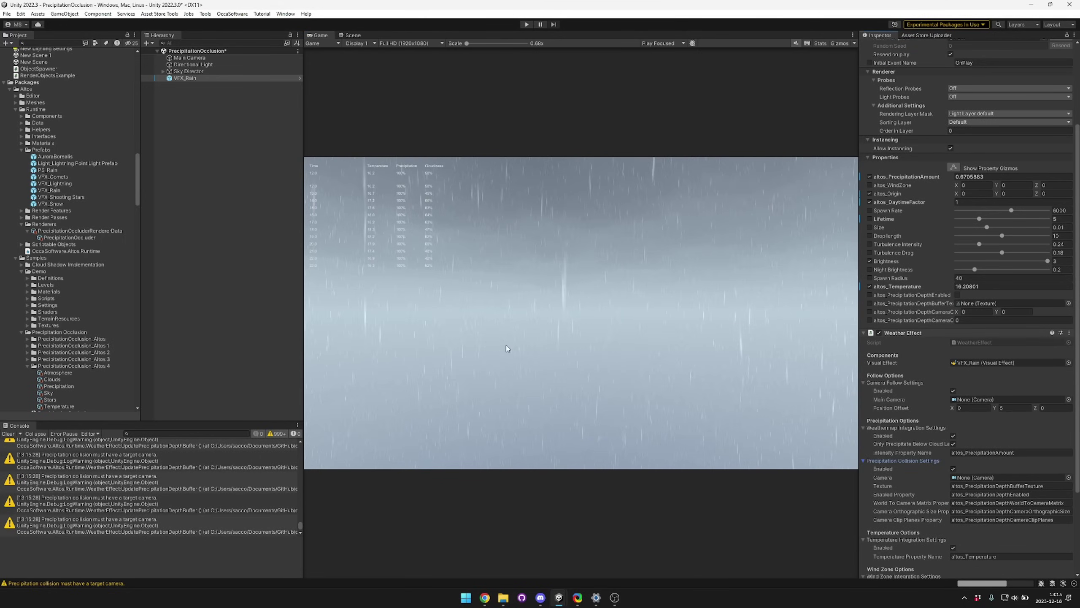
Create an empty object named Precipitation Occluder and add the PrecipitationOcclusionRenderer component to it.
right_click(198, 130)
left_click(240, 246)
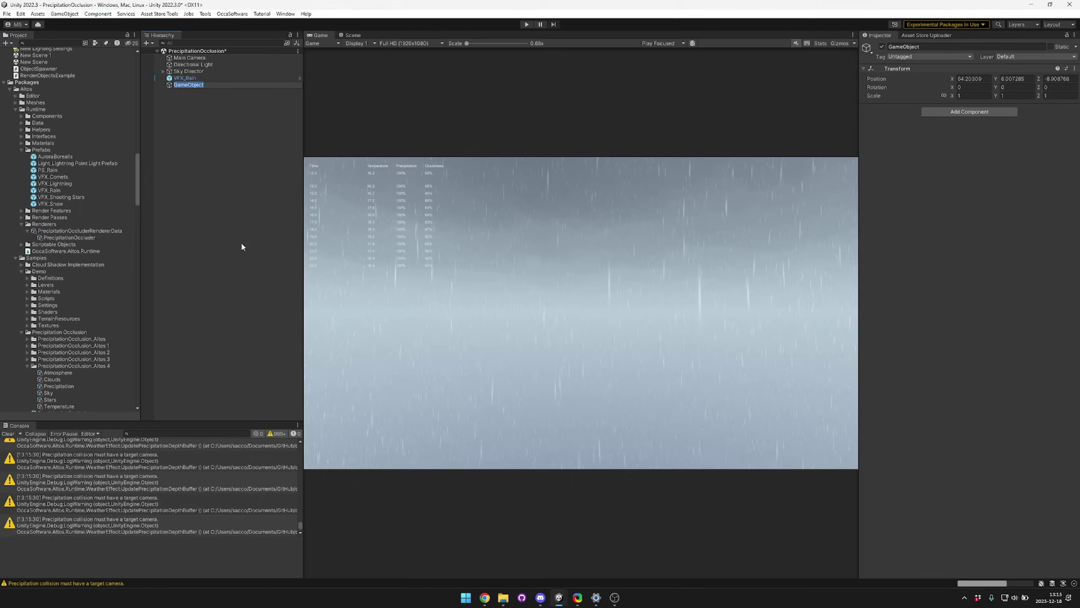
type("Pre")
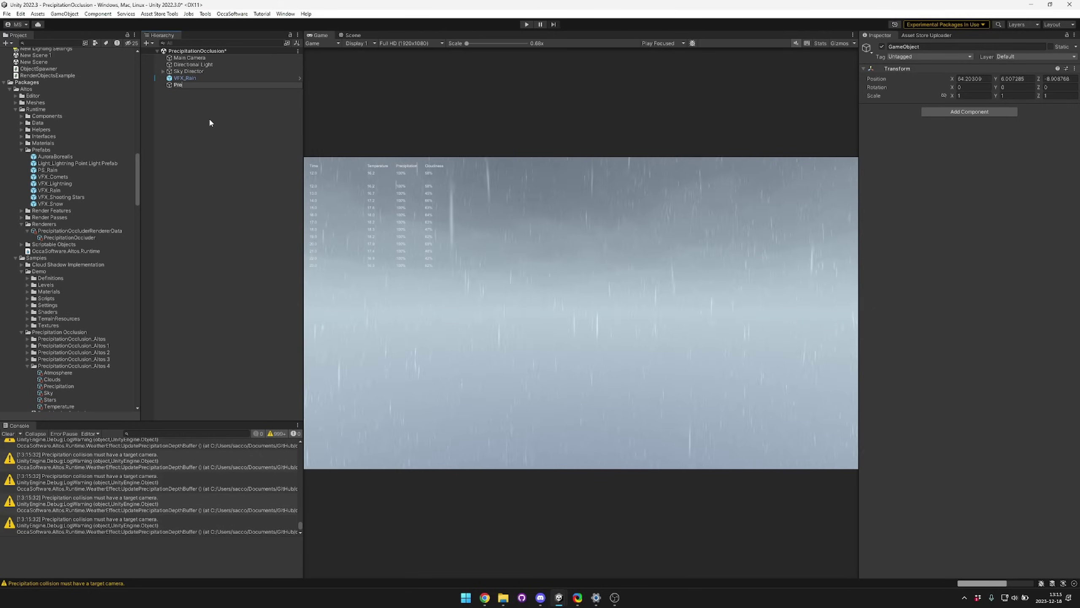
type("cipitation Occluder")
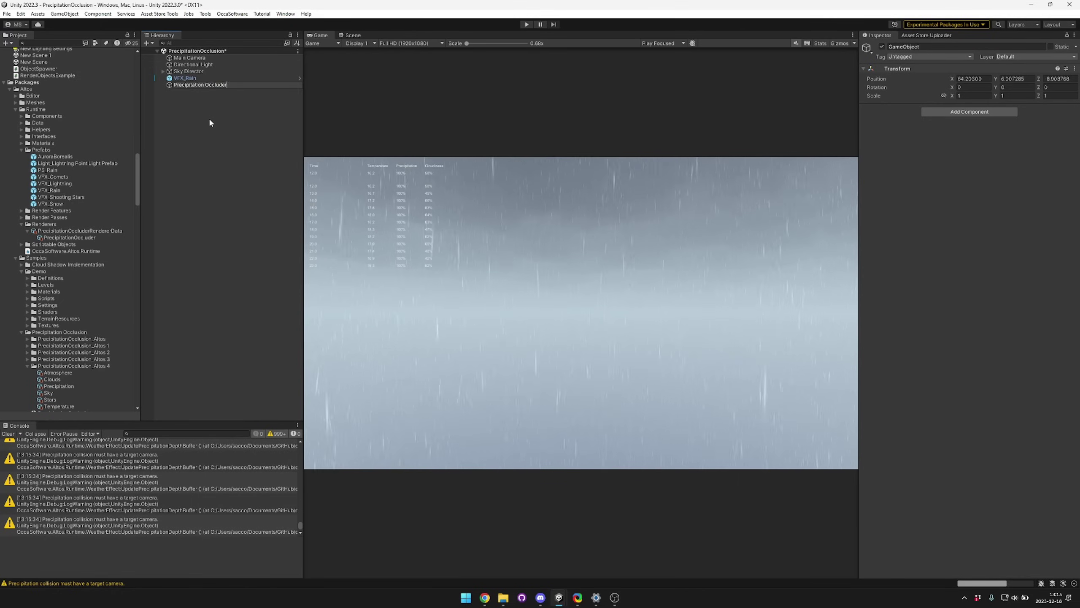
key("Return")
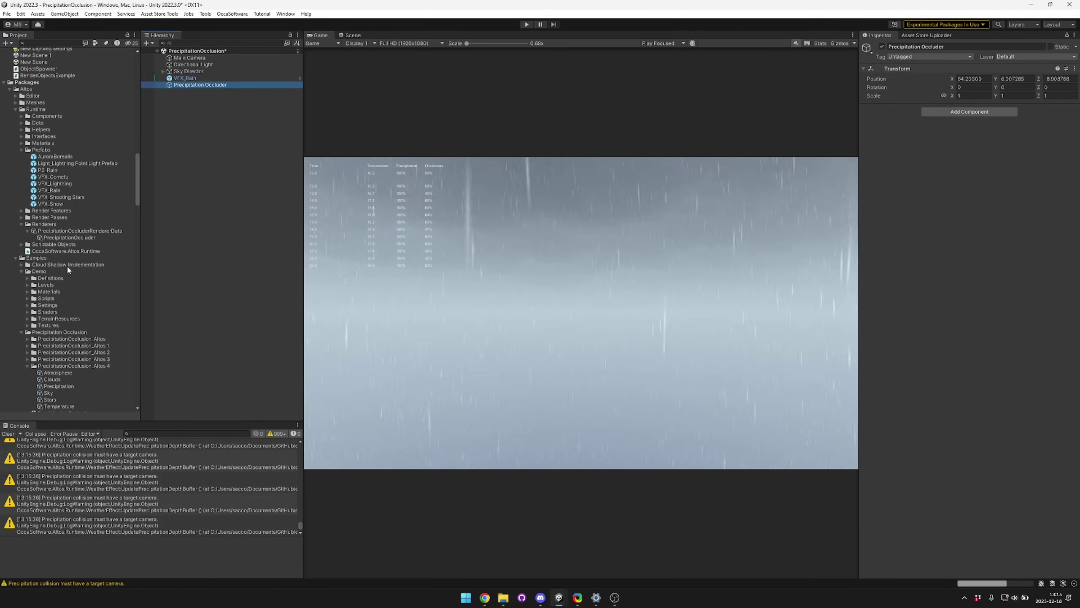
left_click(21, 115)
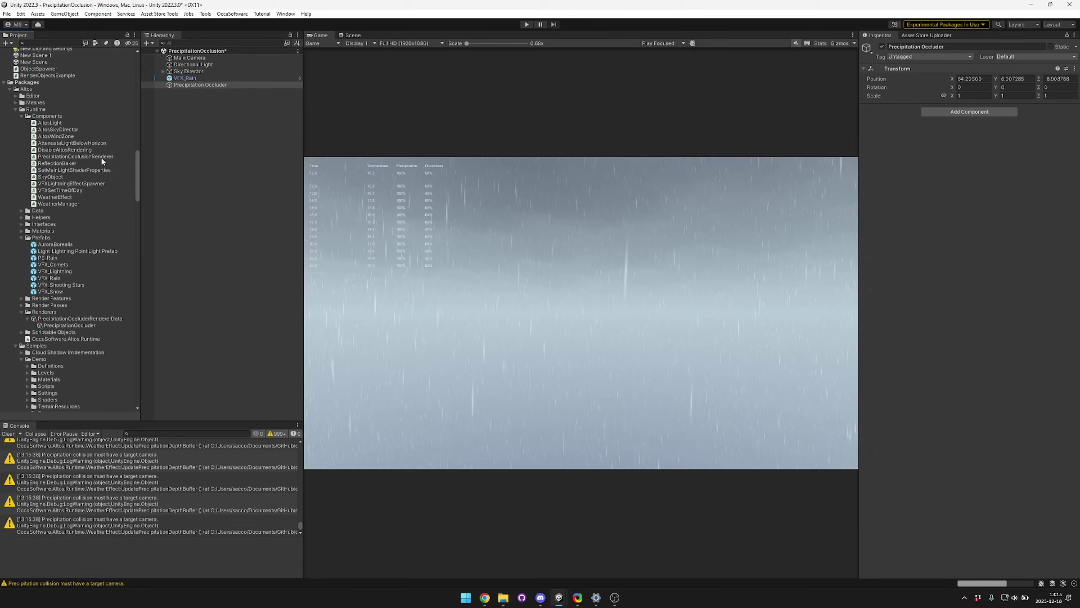
left_click_drag(102, 159, 1027, 187)
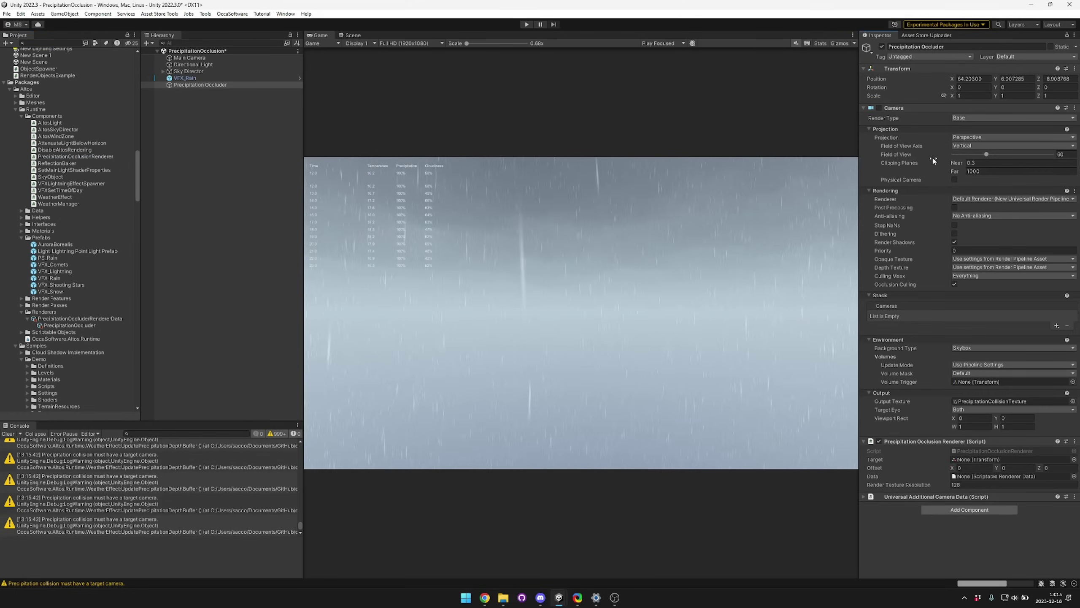
Reset the Precipitation Occluder's position to the origin and rotate it 90 degrees on X so it faces down.
left_click(351, 35)
scroll(602, 160, "down", 10)
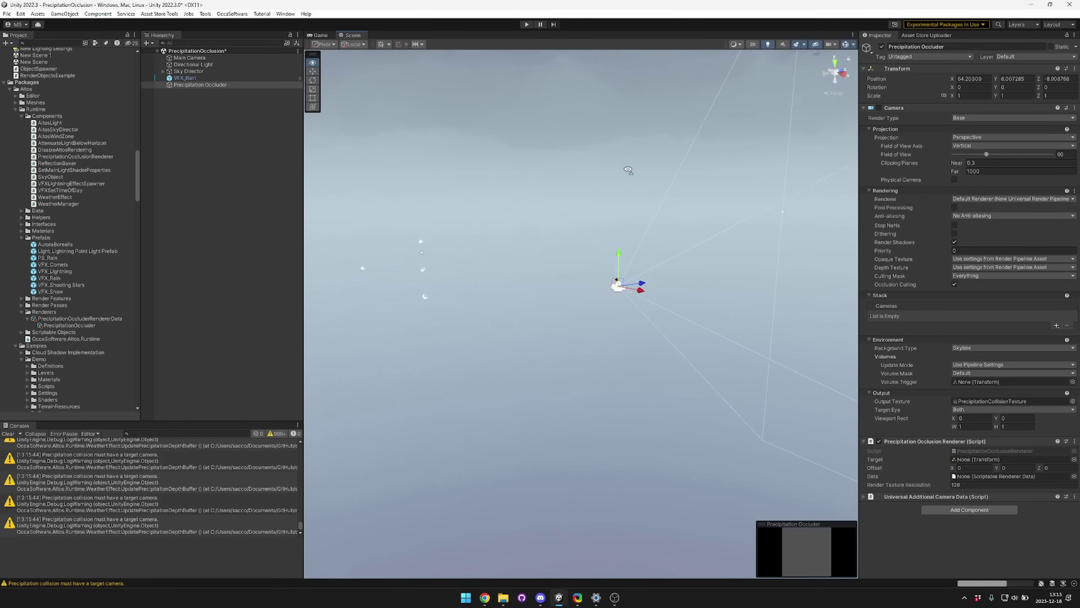
right_click_drag(629, 171, 571, 155)
right_click(901, 68)
left_click(921, 75)
key("w")
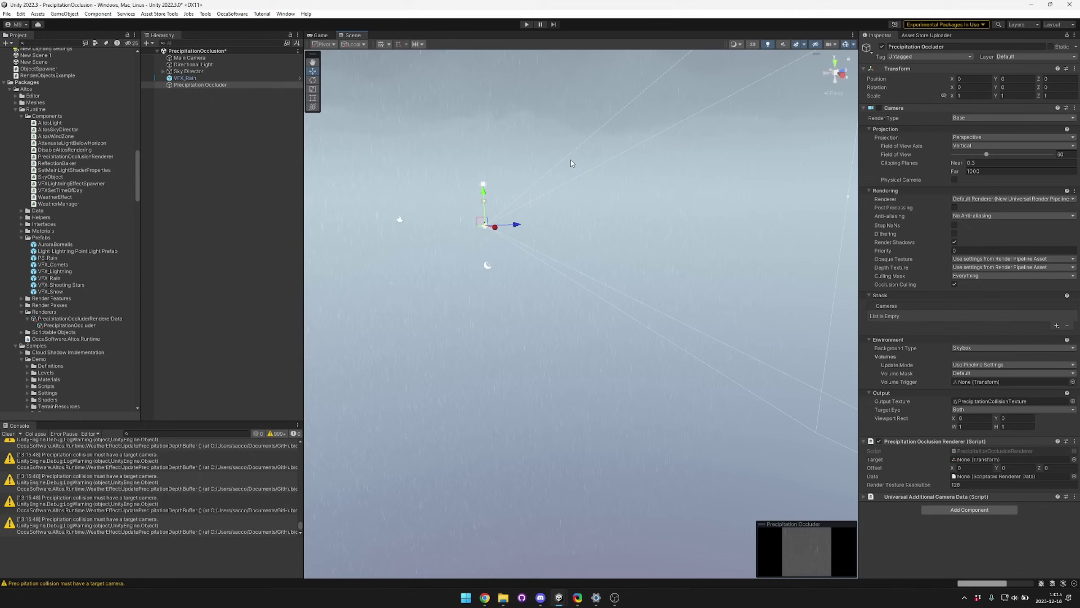
key("e")
left_click_drag(462, 204, 562, 159)
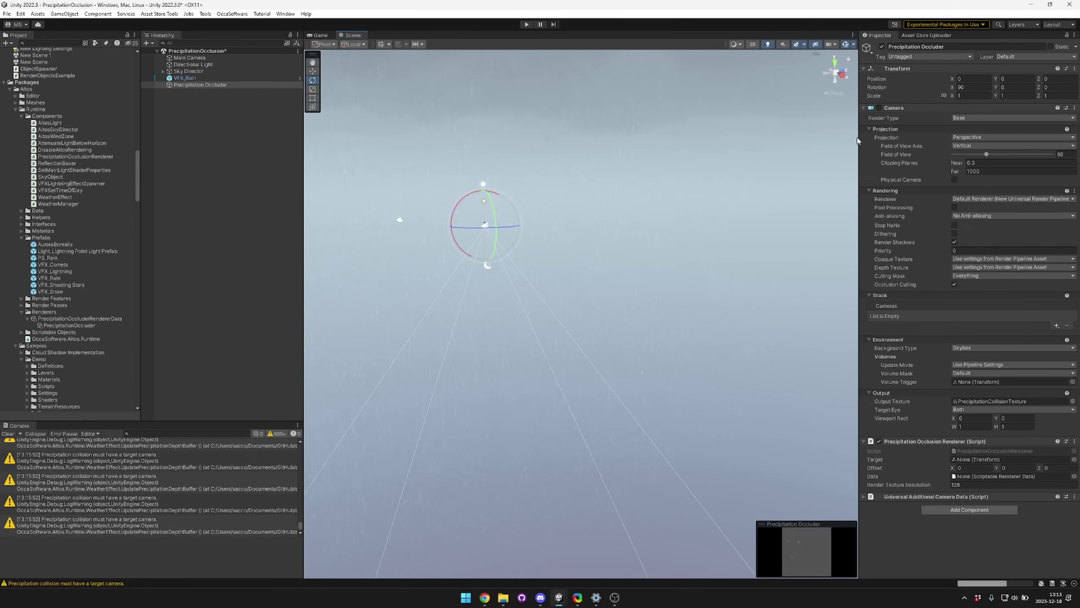
Set the occluder camera's projection to Orthographic with size 50 and far clipping plane 100.
left_click(980, 138)
left_click(982, 156)
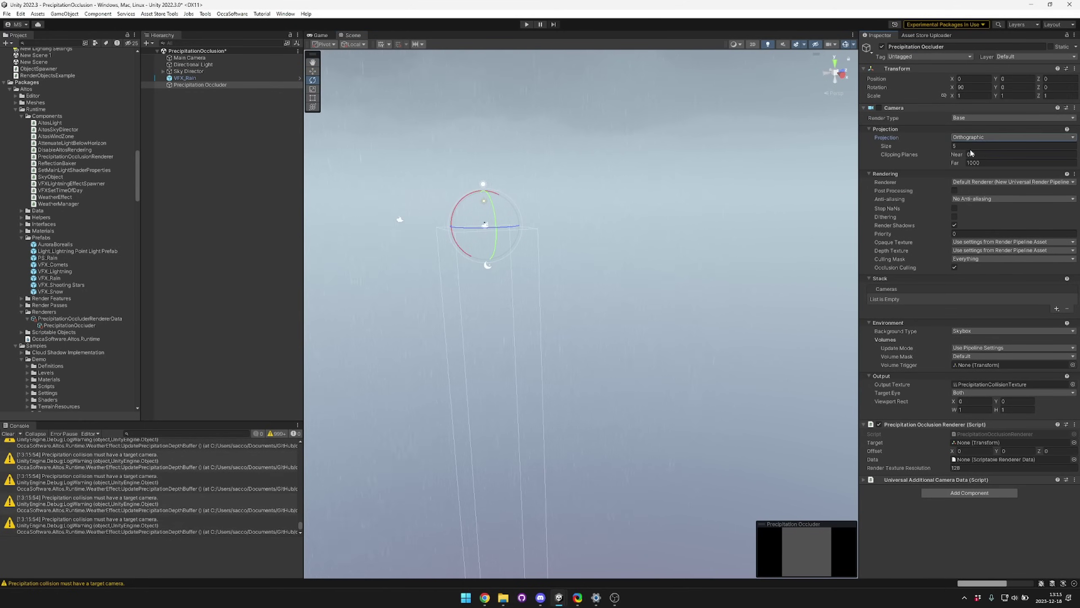
left_click(971, 147)
type("0")
key("Tab")
key("Tab")
type("1")
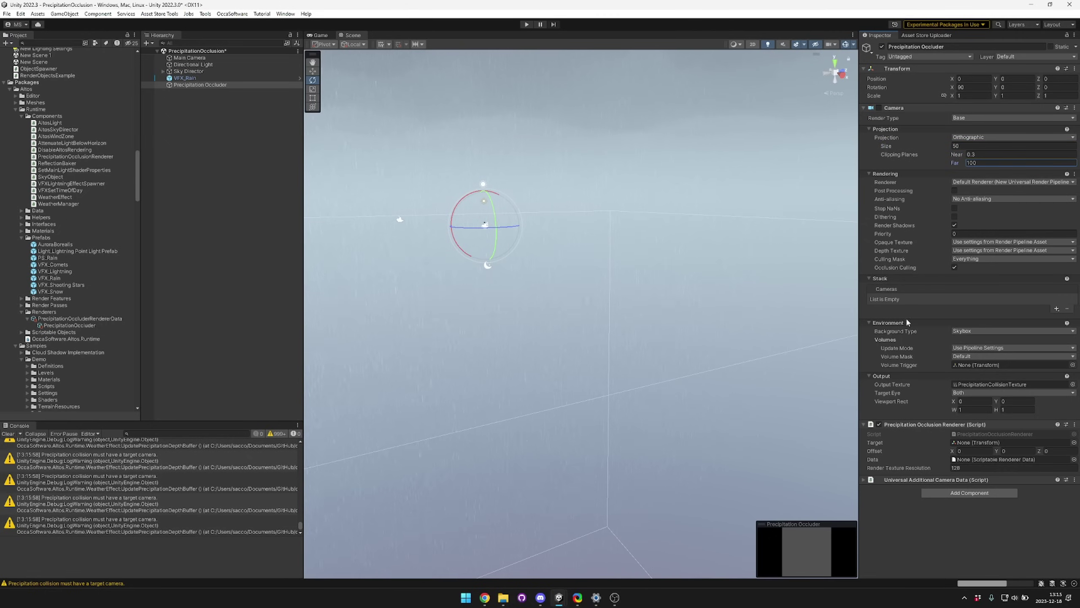
Set the occluder camera's background type to Solid Color with black (000000) as the background.
left_click(1012, 331)
left_click(986, 350)
left_click(964, 339)
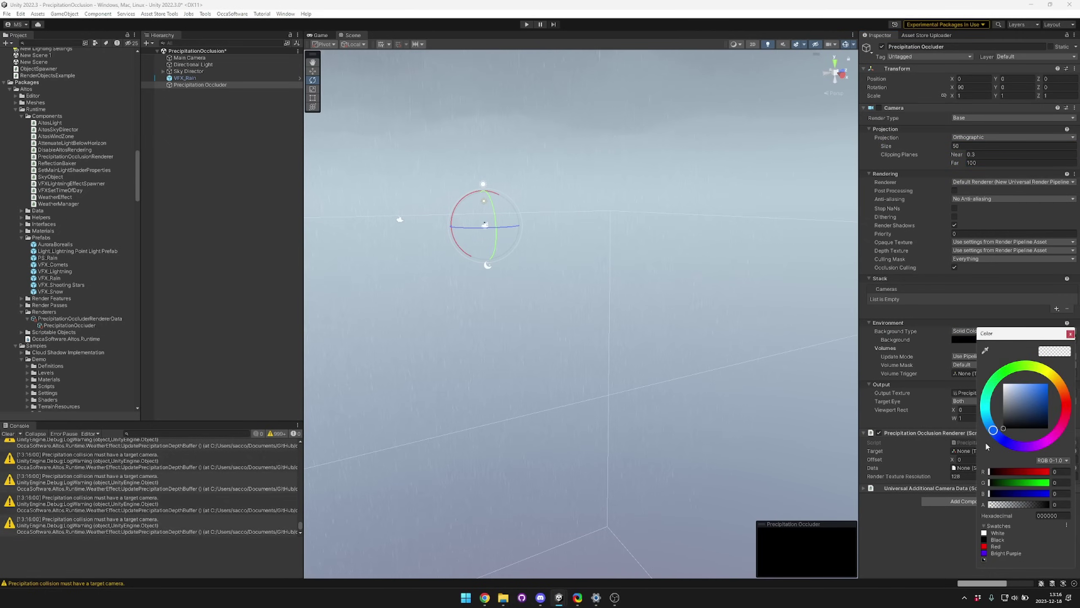
left_click(1070, 334)
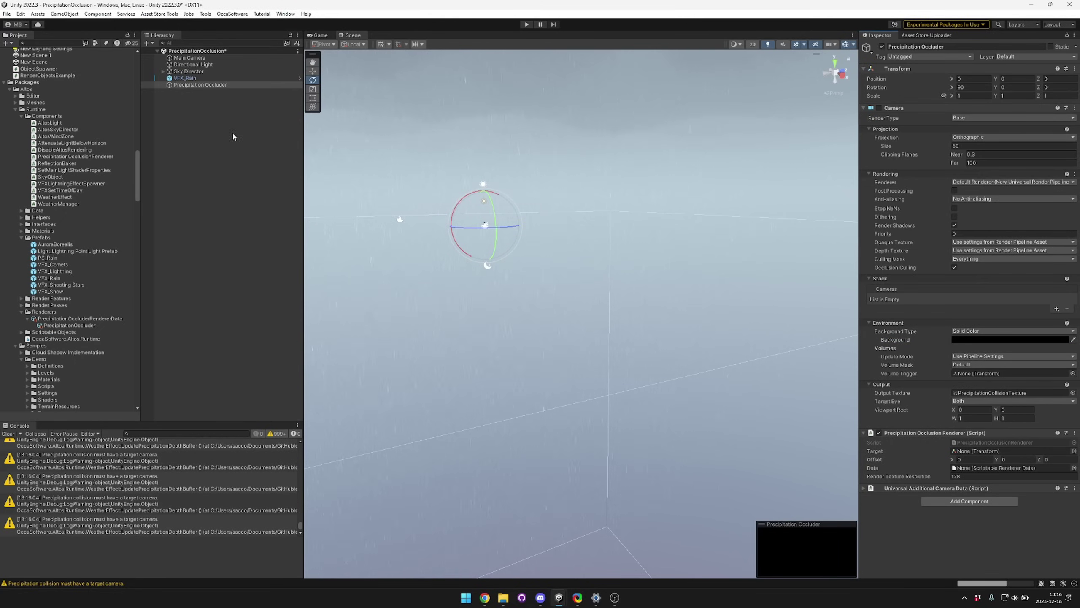
Assign Main Camera as the Precipitation Occlusion Renderer's target and set its Y offset to 50.
left_click_drag(189, 57, 937, 390)
left_click_drag(967, 454, 978, 451)
left_click(1015, 460)
type("50")
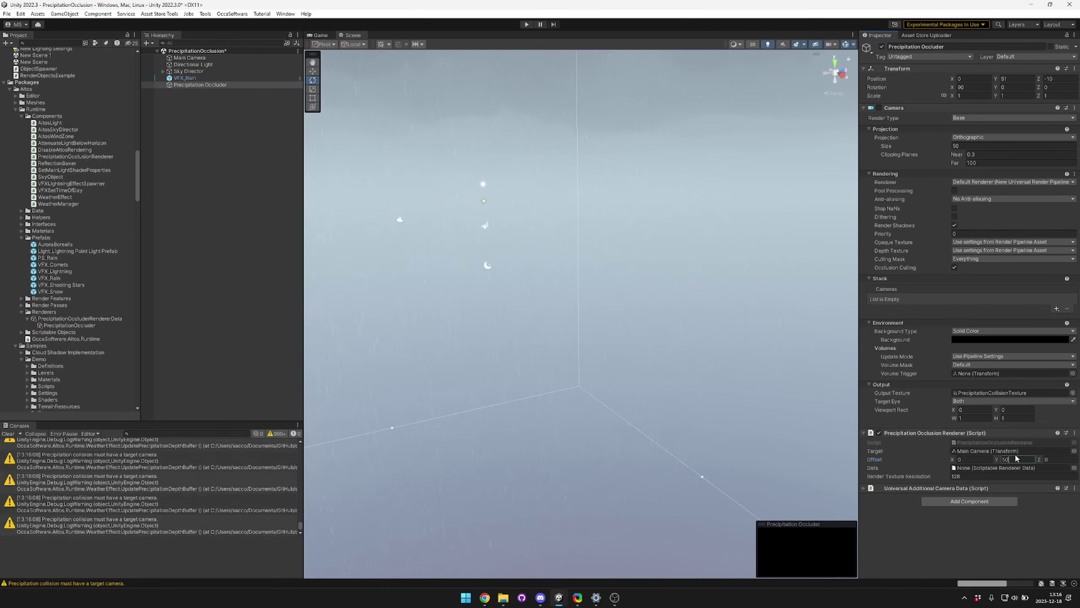
left_click(964, 533)
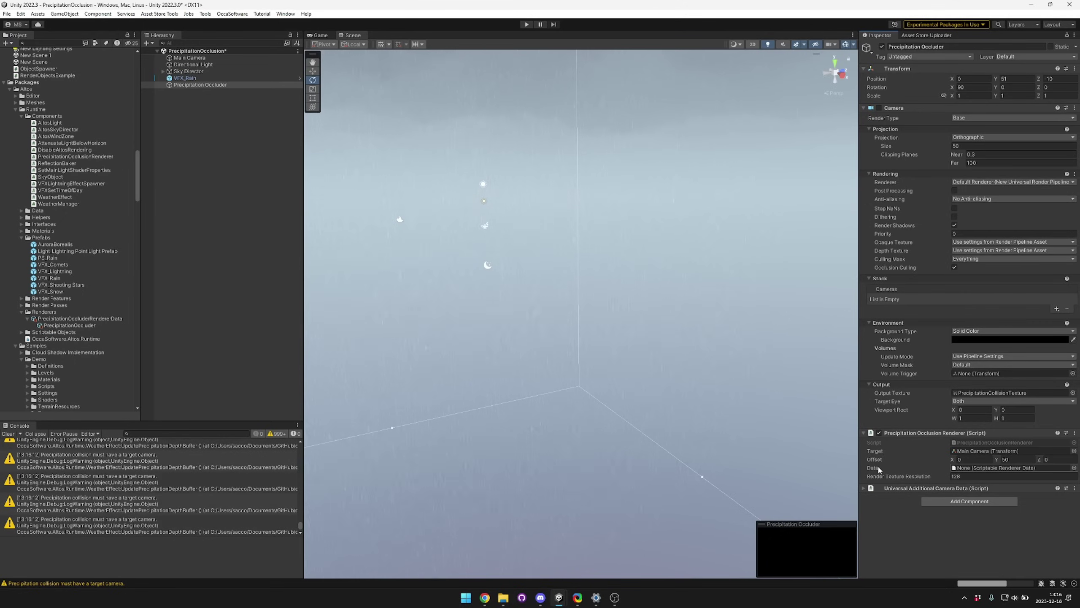
Assign PrecipitationOccluderRendererData as the occlusion renderer's data and collapse the Prefabs and Components folders in the project tree.
left_click(65, 319)
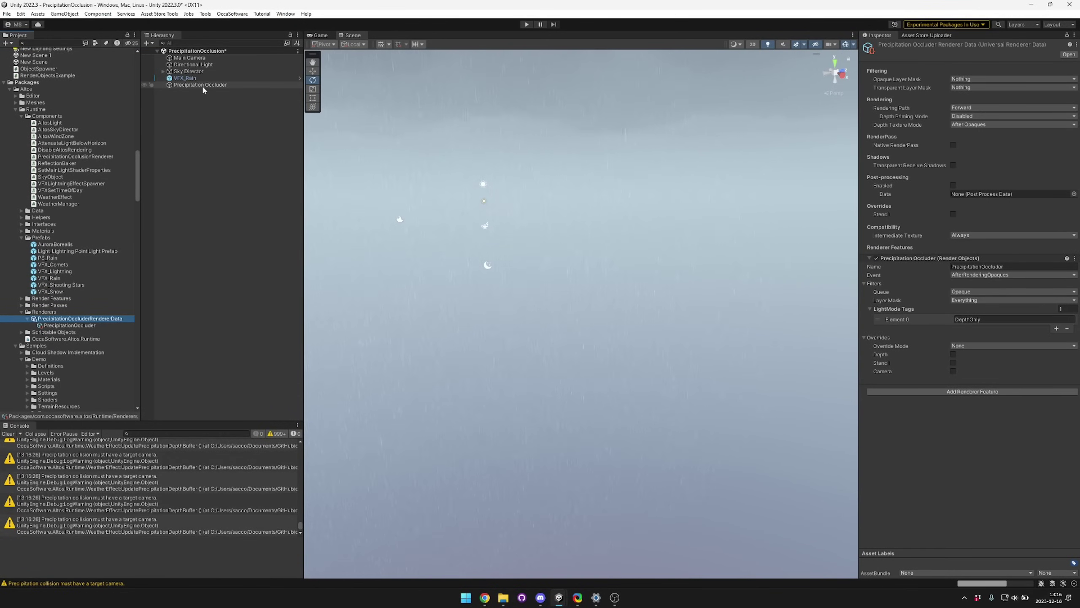
left_click(200, 85)
left_click_drag(87, 324, 974, 467)
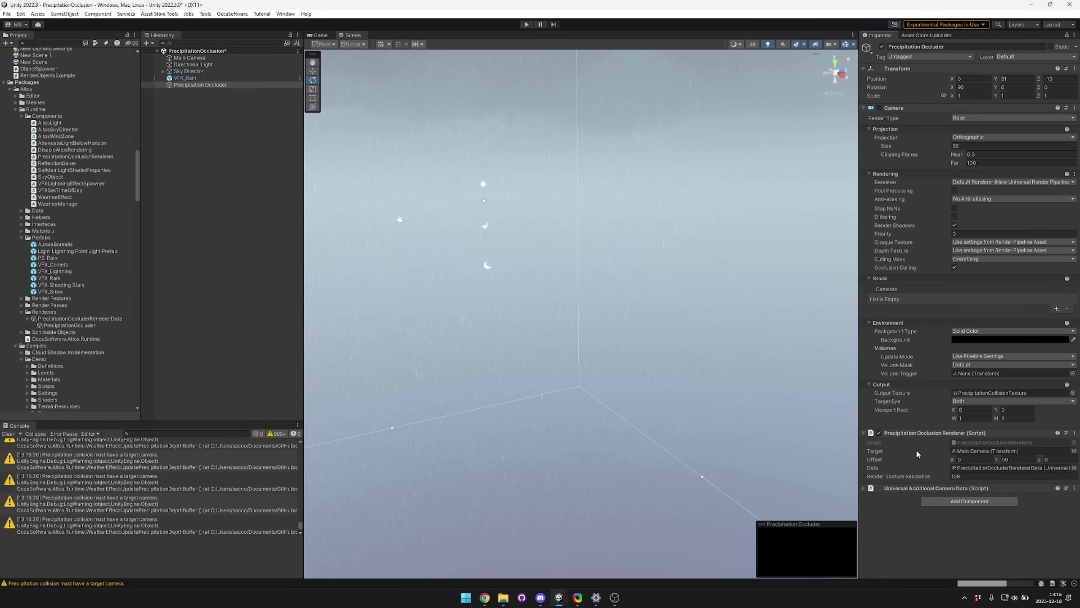
left_click(21, 237)
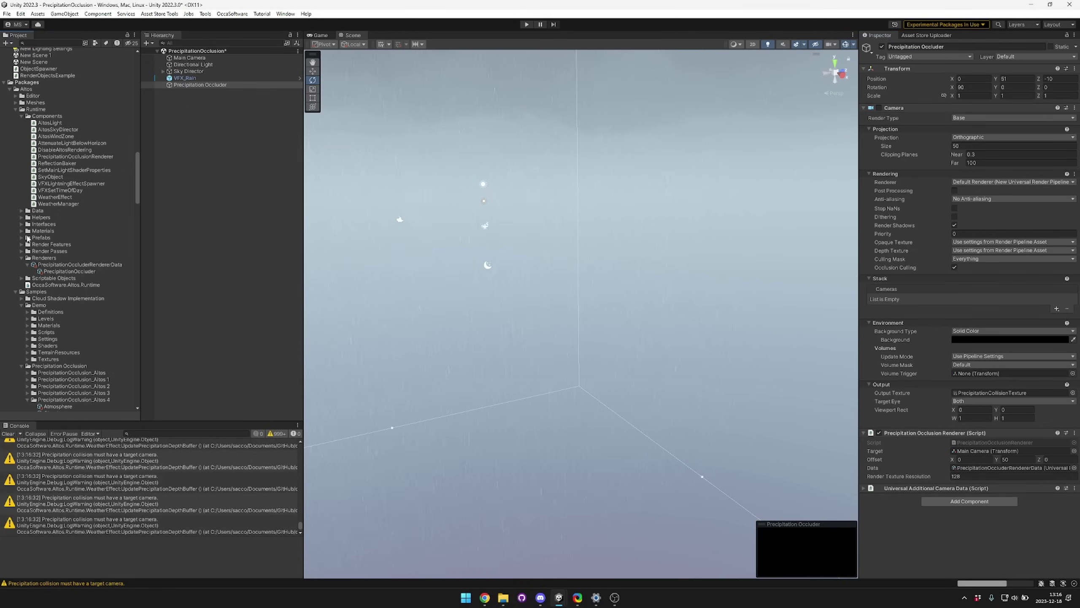
left_click(22, 116)
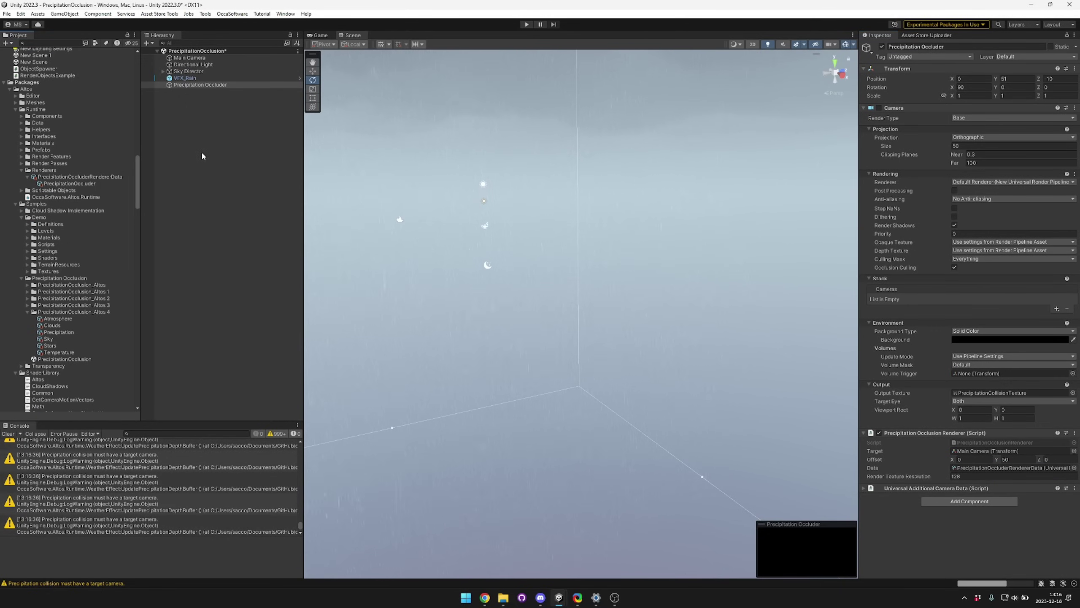
Inspect the precipitation collision warning and assign Precipitation Occluder as the collision camera in VFX_Rain's Weather Effect component.
left_click(898, 479)
left_click(151, 466)
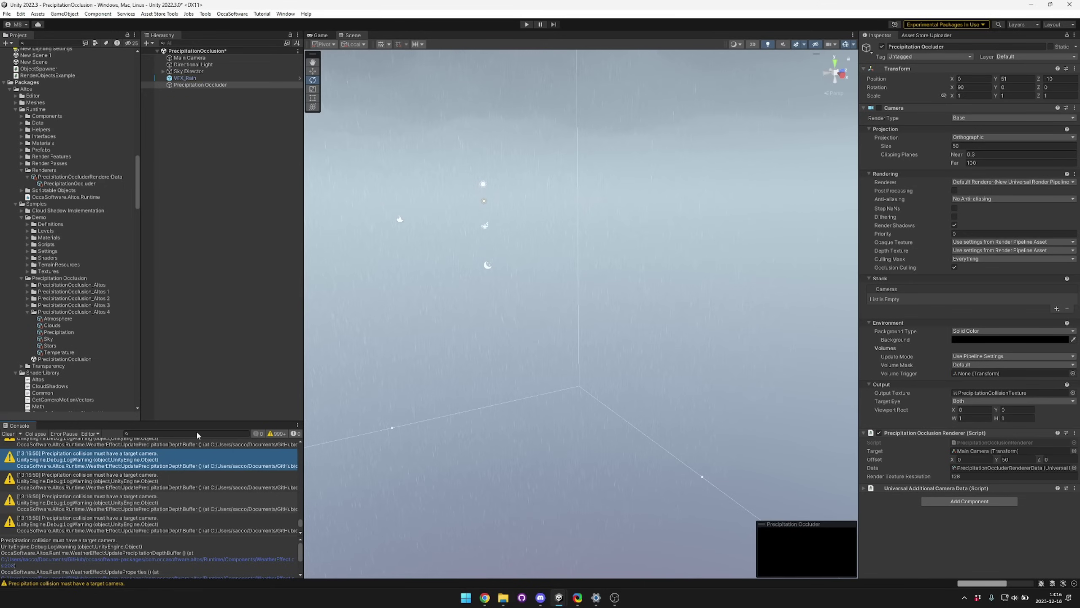
left_click(217, 79)
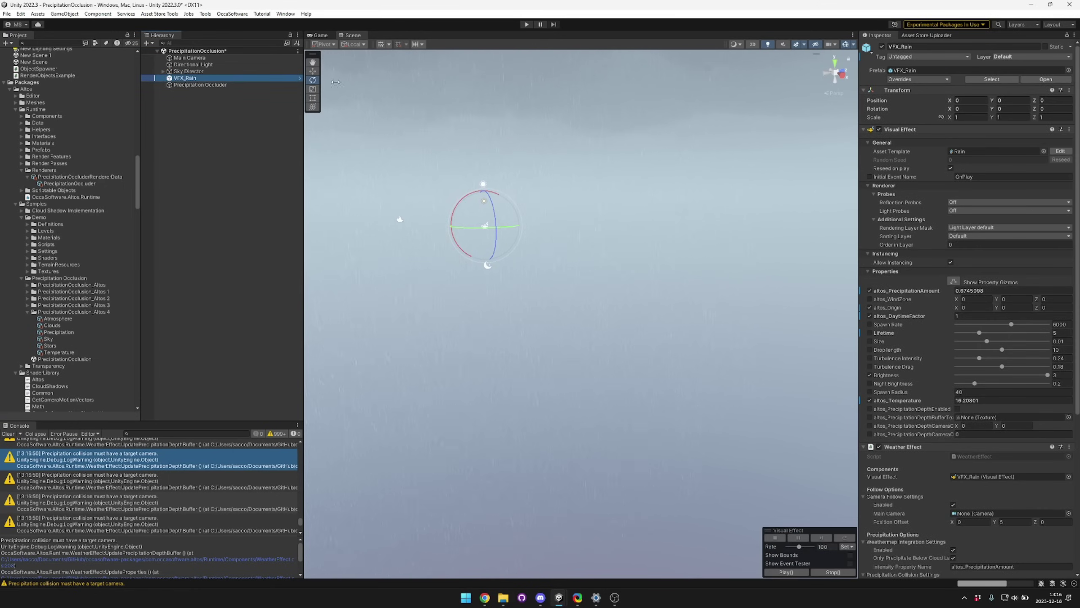
scroll(964, 402, "down", 5)
scroll(961, 406, "down", 2)
scroll(923, 213, "up", 7)
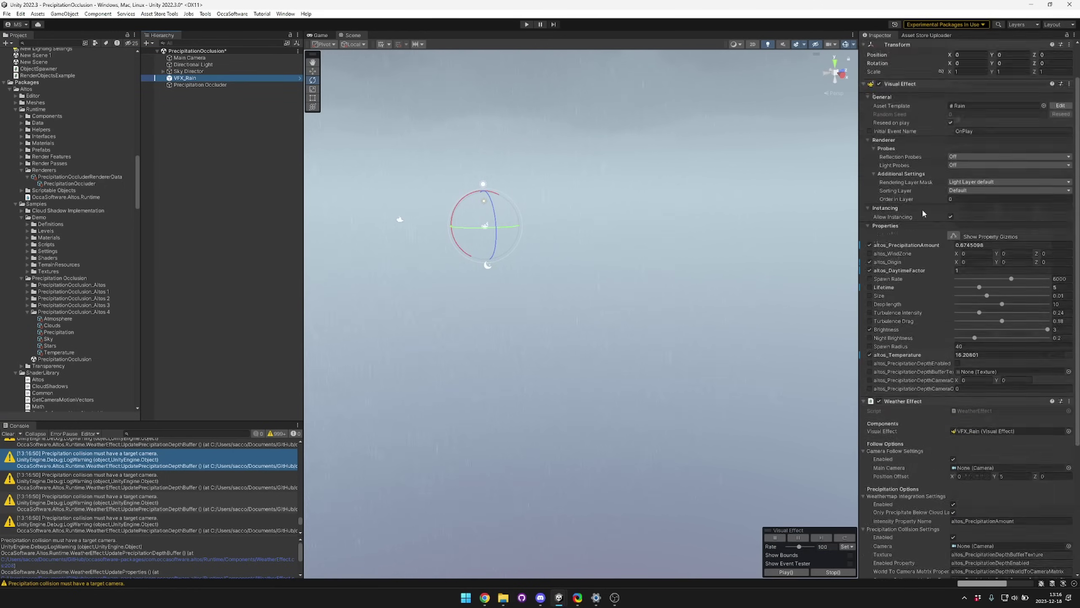
scroll(896, 188, "down", 5)
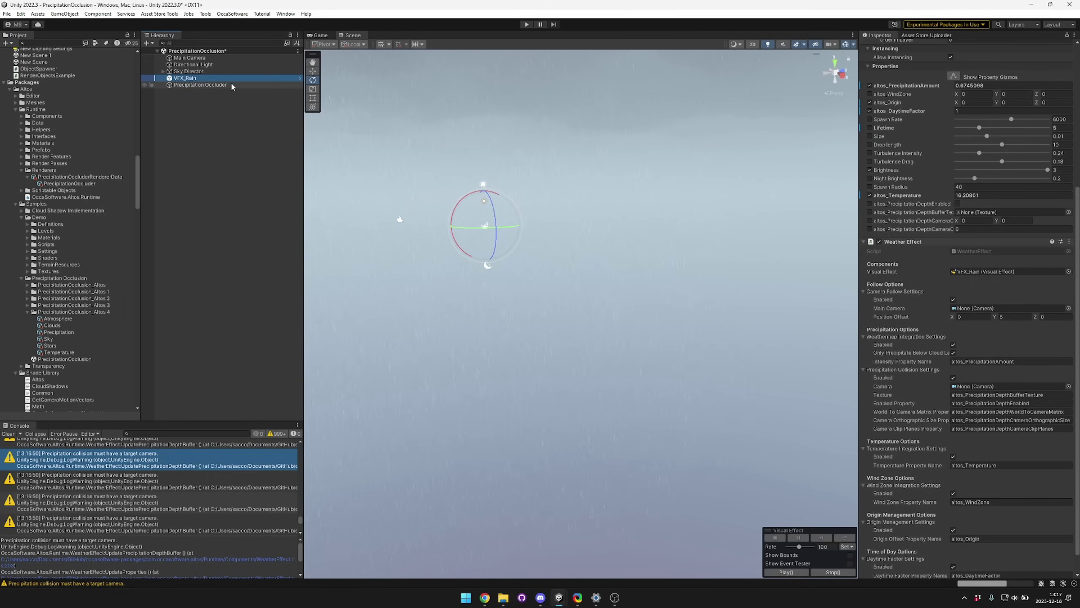
left_click(205, 85)
left_click_drag(205, 86, 1011, 388)
left_click(205, 134)
Create a 3D cube in the scene and reset its transform to the origin.
right_click(217, 130)
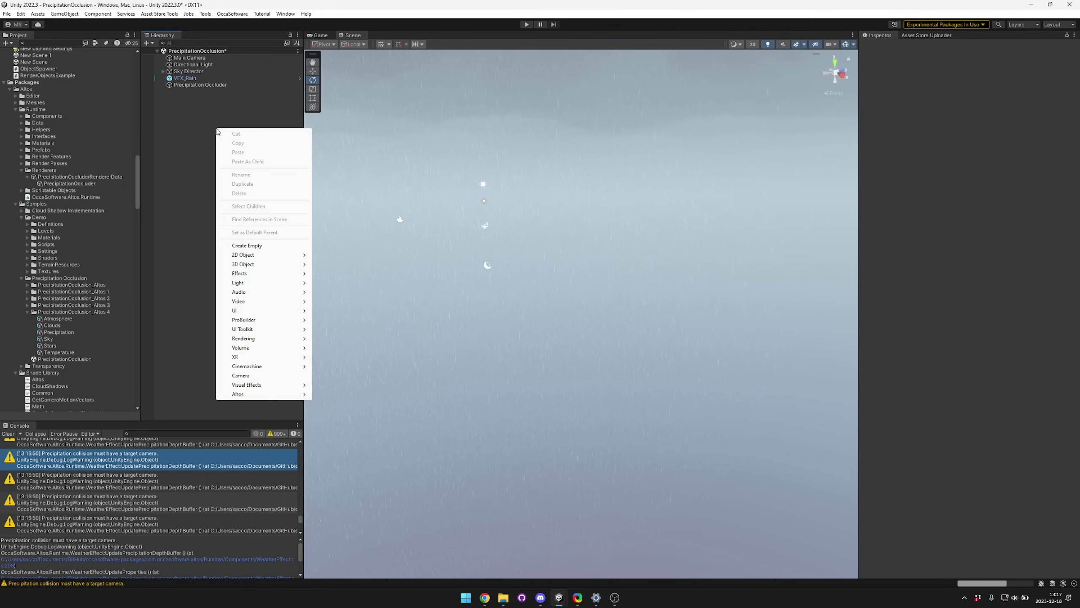
mouse_move(298, 264)
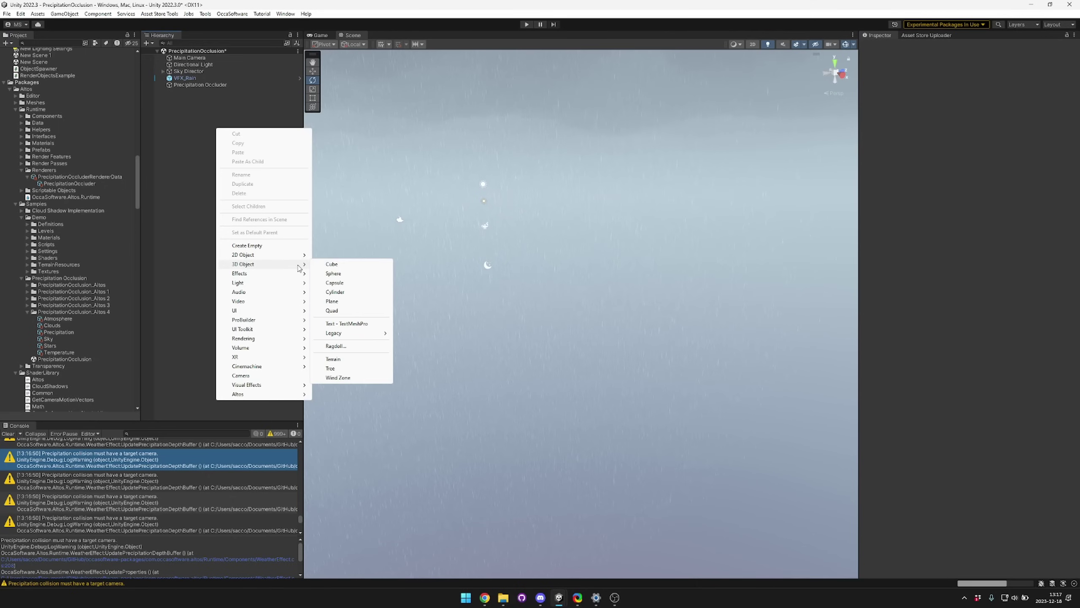
left_click(330, 264)
right_click(893, 69)
left_click(901, 73)
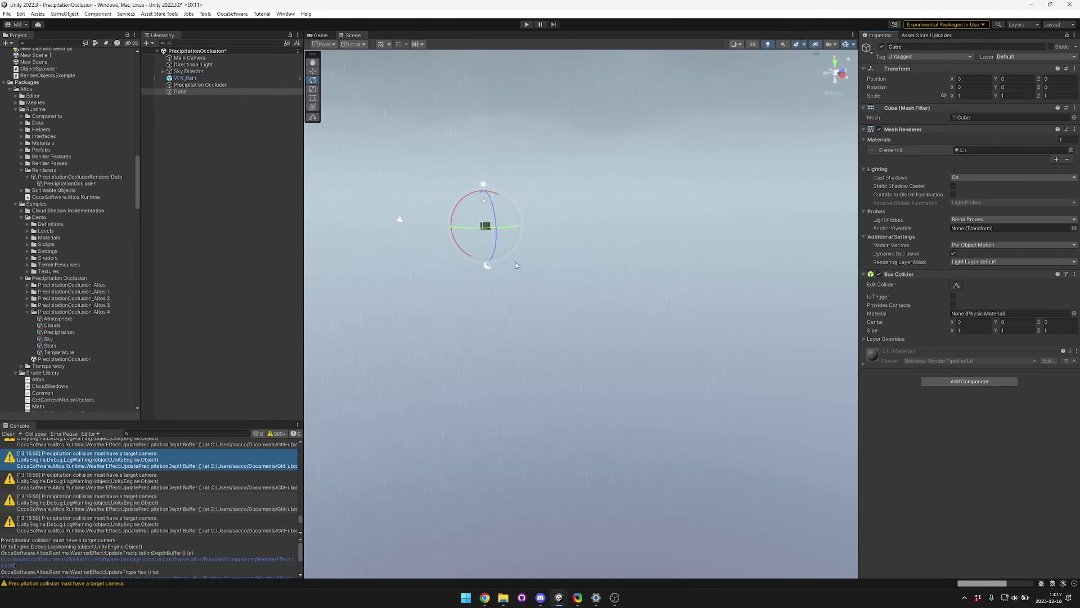
Stretch the cube into a flat slab about 81 units on X and 33 units on Z.
key("r")
left_click_drag(528, 237, 699, 259)
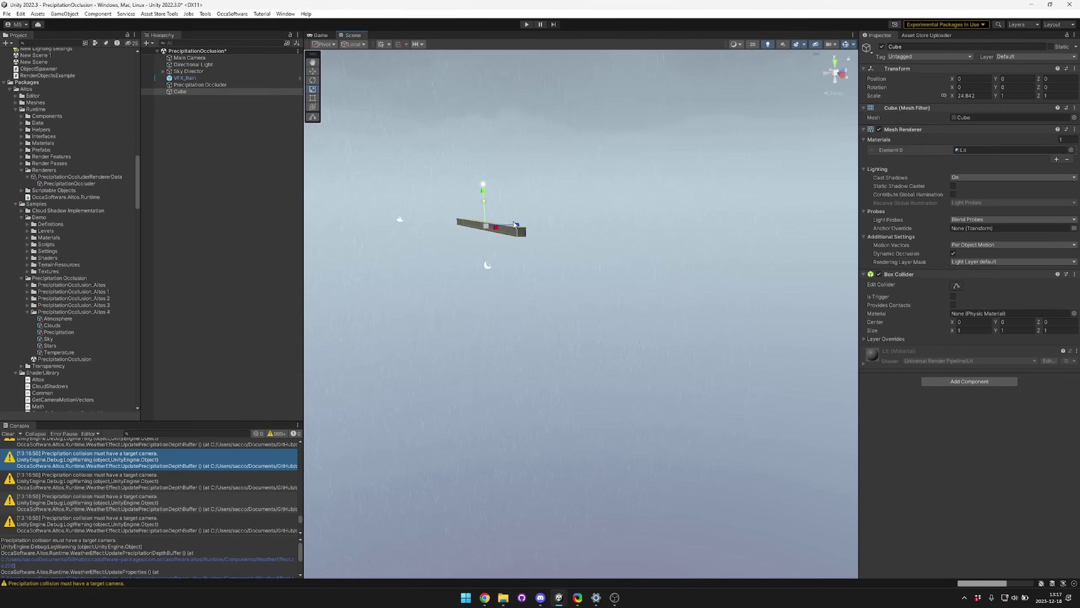
left_click_drag(514, 224, 697, 215)
left_click_drag(495, 229, 537, 224)
Examine the rain around and beneath the slab to check whether it is occluded.
key("w")
key("q")
right_click_drag(565, 239, 544, 230)
key("w")
key("q")
key("a")
key("e")
key("q")
left_click_drag(544, 230, 545, 232, "alt")
Disable and re-enable the Precipitation Occlusion Renderer on Precipitation Occluder so its camera uses PrecipitationOccluderRendererData.
left_click(200, 78)
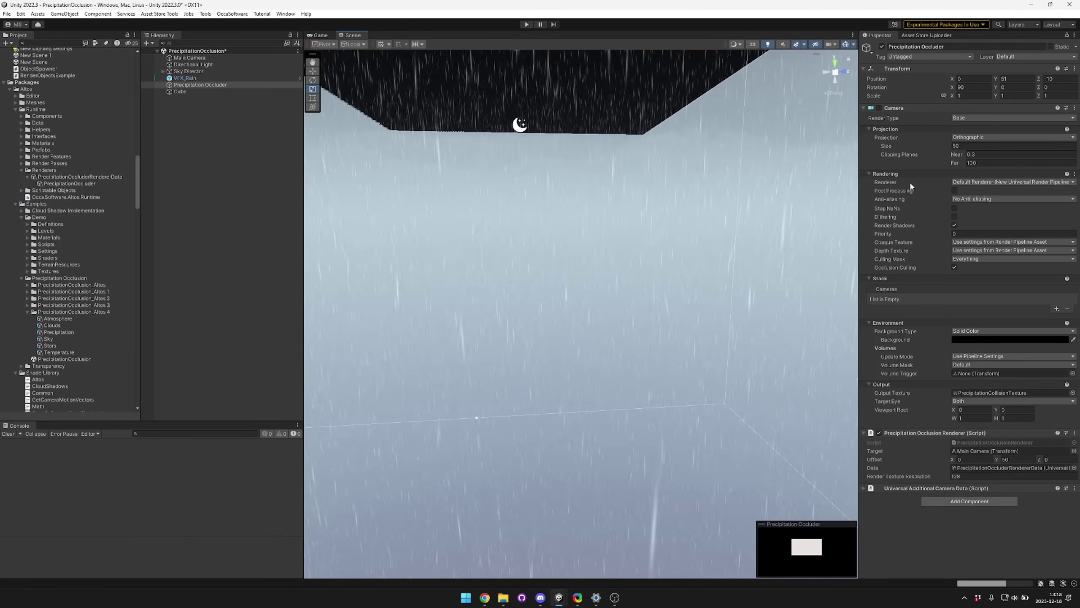
left_click(888, 183)
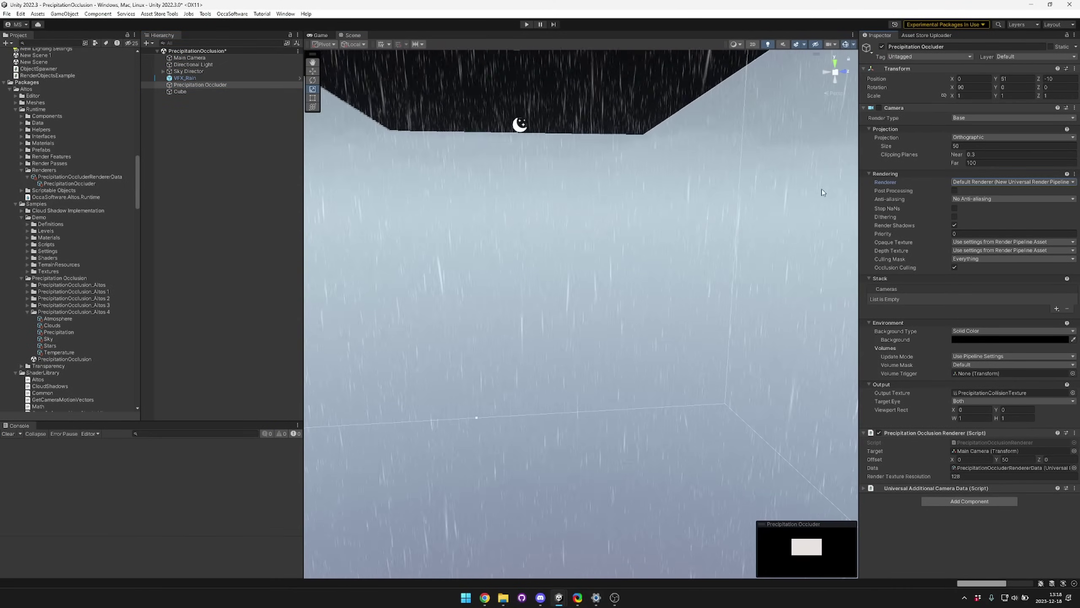
left_click(879, 432)
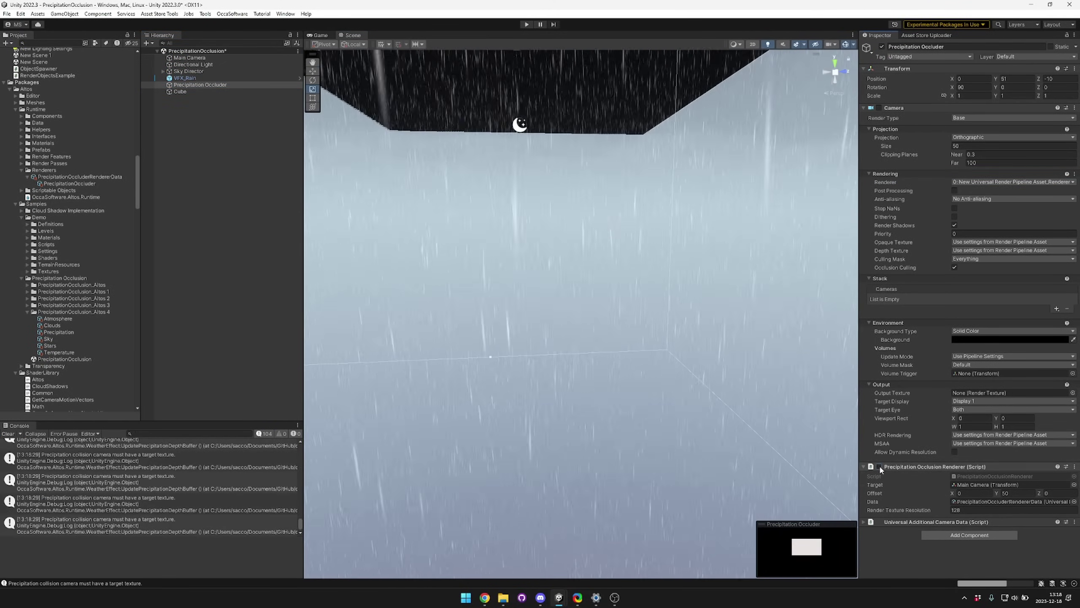
left_click(879, 466)
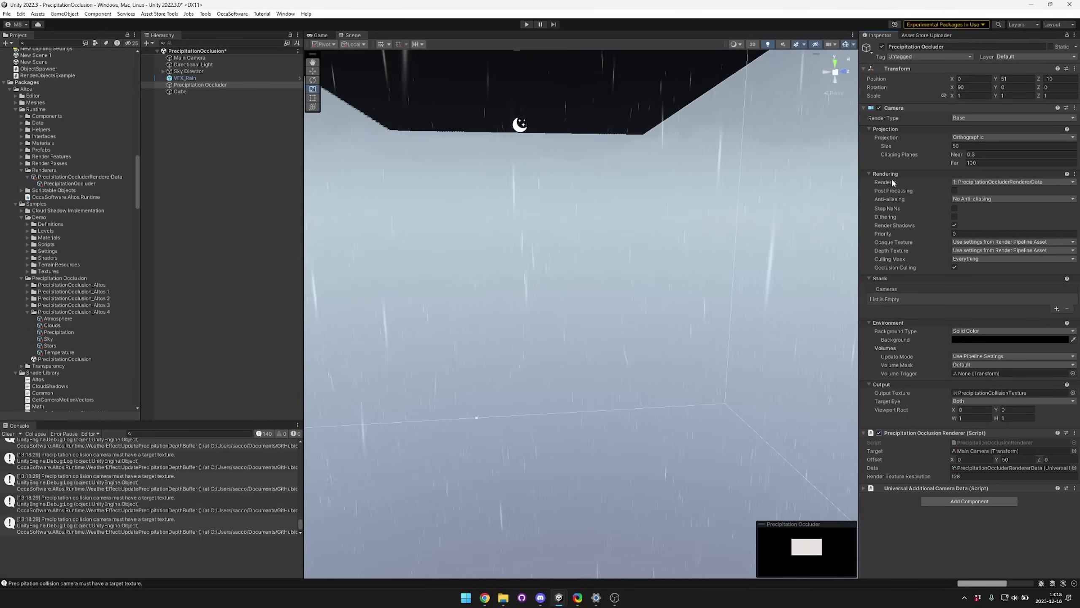
Duplicate the slab, lower the copy to about -16.9 on Y and tilt it -15 degrees on X.
mouse_move(598, 173)
right_mouse_down()
mouse_move(508, 154)
mouse_move(424, 157)
mouse_move(474, 157)
mouse_move(557, 125)
mouse_move(581, 164)
mouse_move(533, 169)
mouse_move(442, 147)
mouse_move(550, 181)
mouse_move(525, 157)
mouse_move(515, 175)
mouse_move(516, 268)
mouse_move(450, 221)
mouse_move(422, 147)
mouse_move(632, 164)
mouse_move(533, 202)
mouse_move(610, 235)
mouse_move(858, 227)
mouse_move(834, 208)
mouse_move(760, 44)
mouse_move(494, 320)
mouse_move(475, 156)
mouse_move(483, 188)
mouse_move(519, 149)
right_mouse_up()
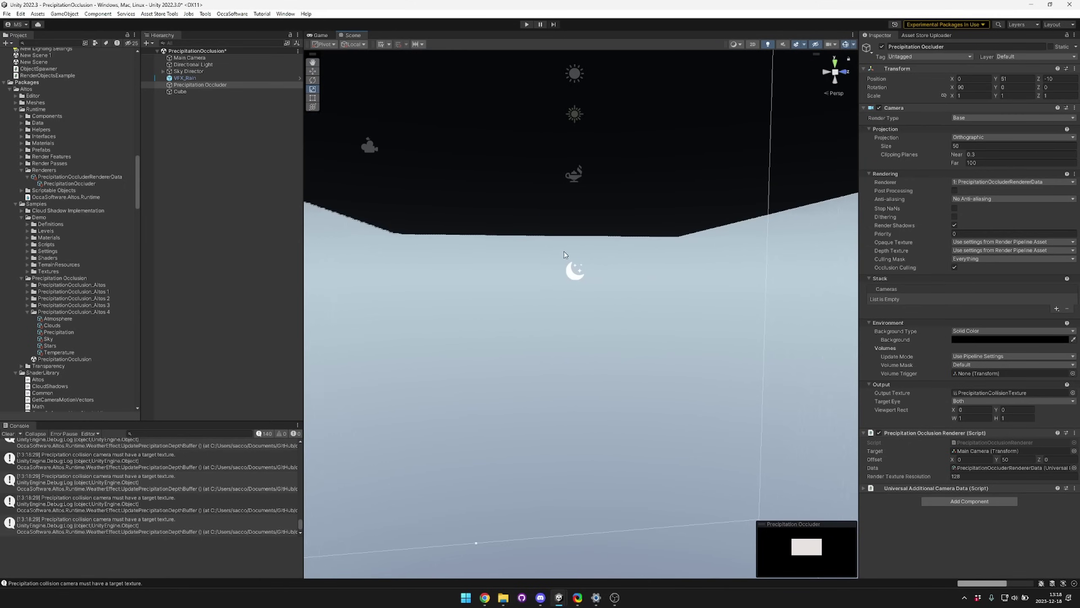
right_click_drag(503, 169, 544, 192)
scroll(557, 194, "down", 5)
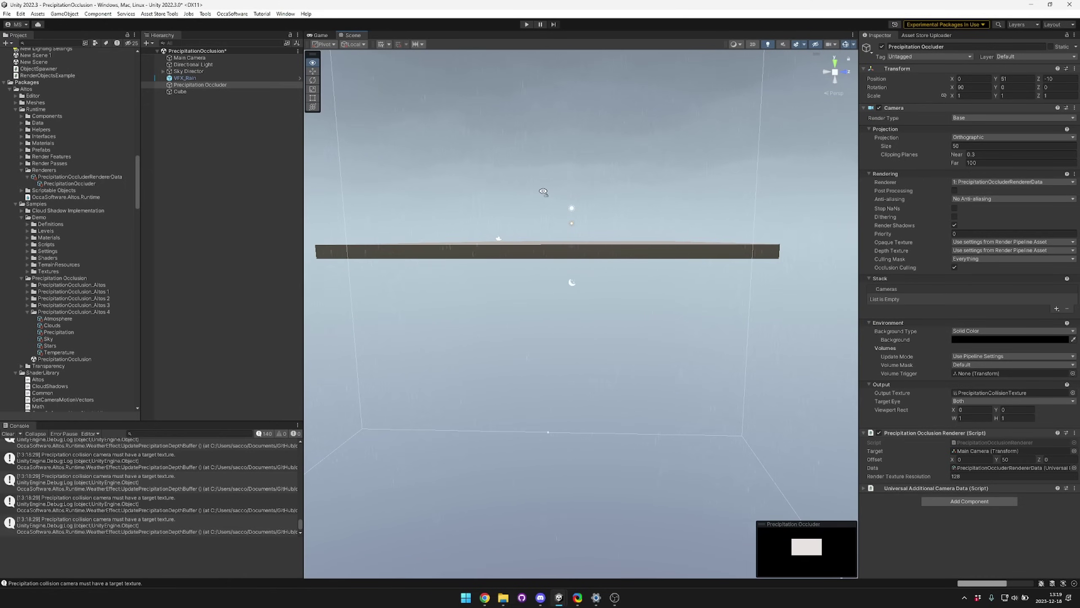
left_click(594, 256)
key("ctrl+d")
key("w")
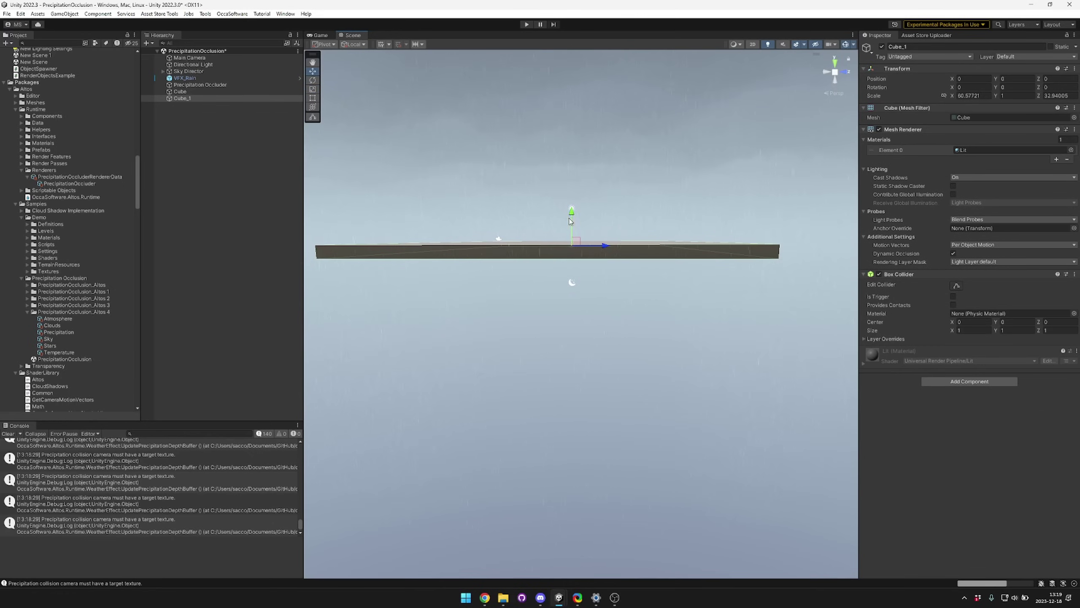
left_click_drag(572, 215, 581, 344)
key("e")
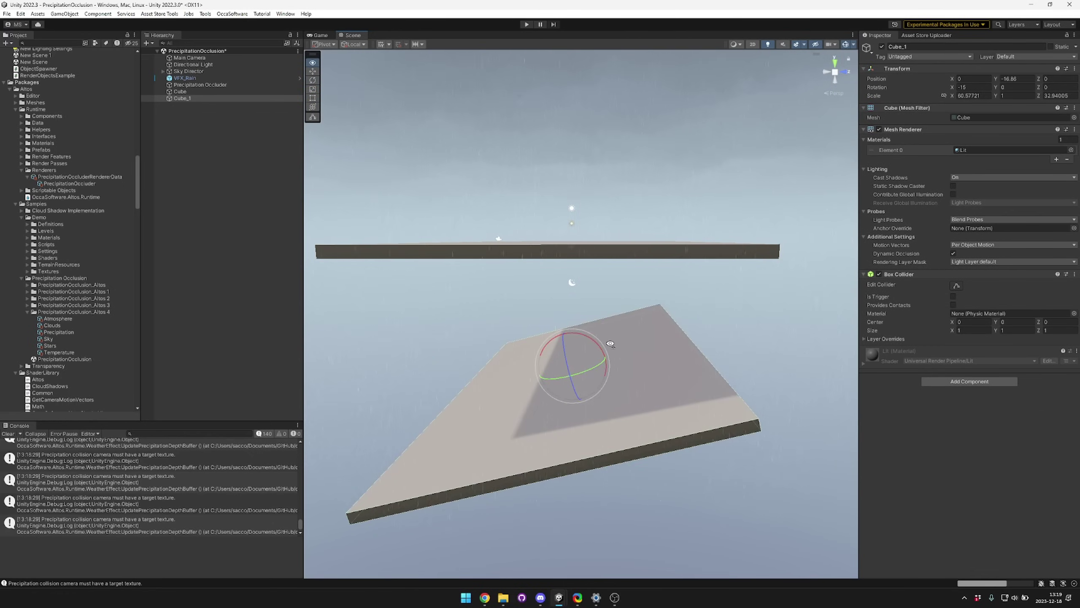
Examine the two slabs against the rain effect and the occluder camera's capture volume.
right_click_drag(610, 345, 602, 345)
left_click(217, 85)
left_click(220, 80)
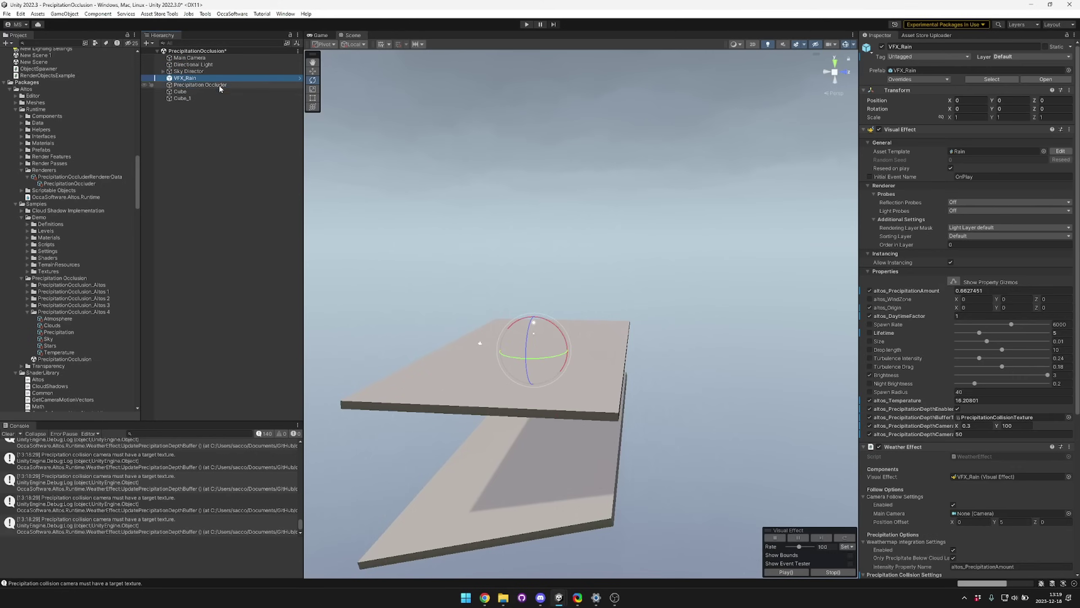
left_click(222, 86)
right_click_drag(528, 192, 531, 197)
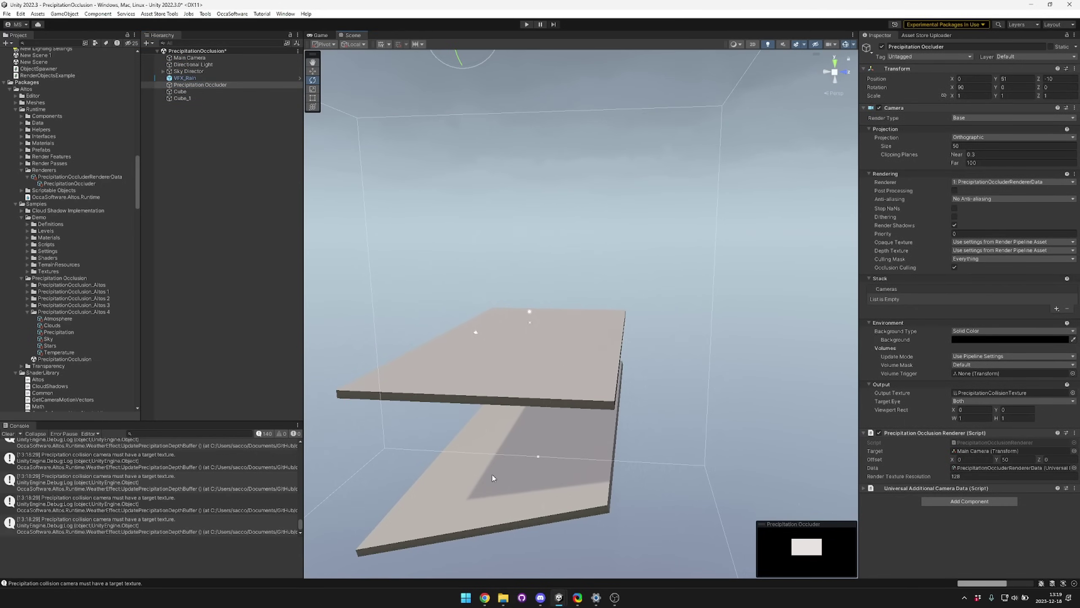
right_click_drag(520, 487, 543, 465)
key("a")
key("s")
key("d")
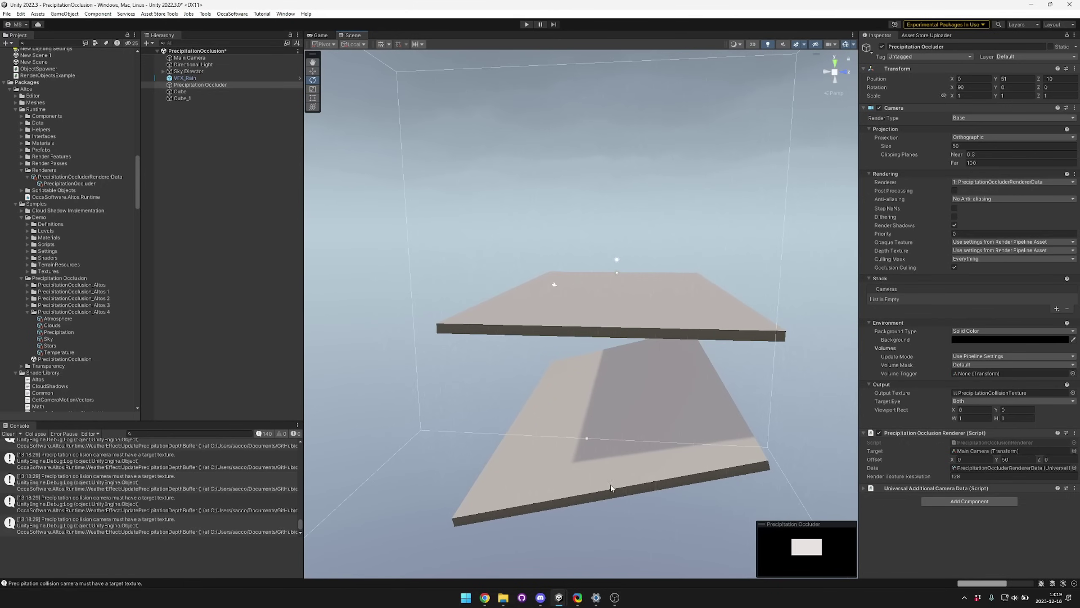
Set VFX_Rain's altos_WindZone Z value to 20 and check the slanted rain beneath the upper slab.
left_click(203, 80)
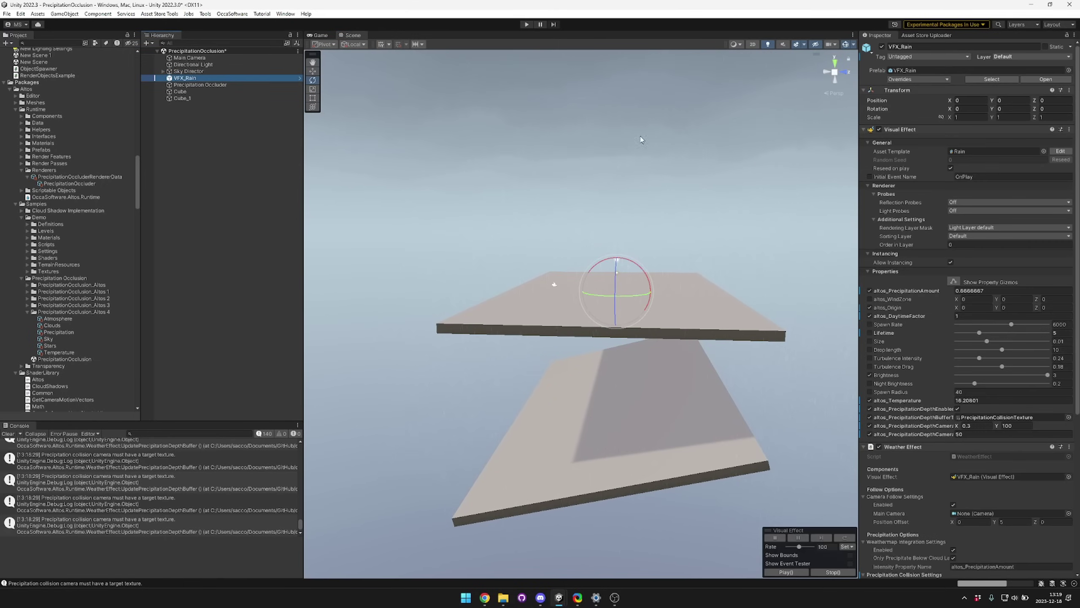
left_click(1059, 299)
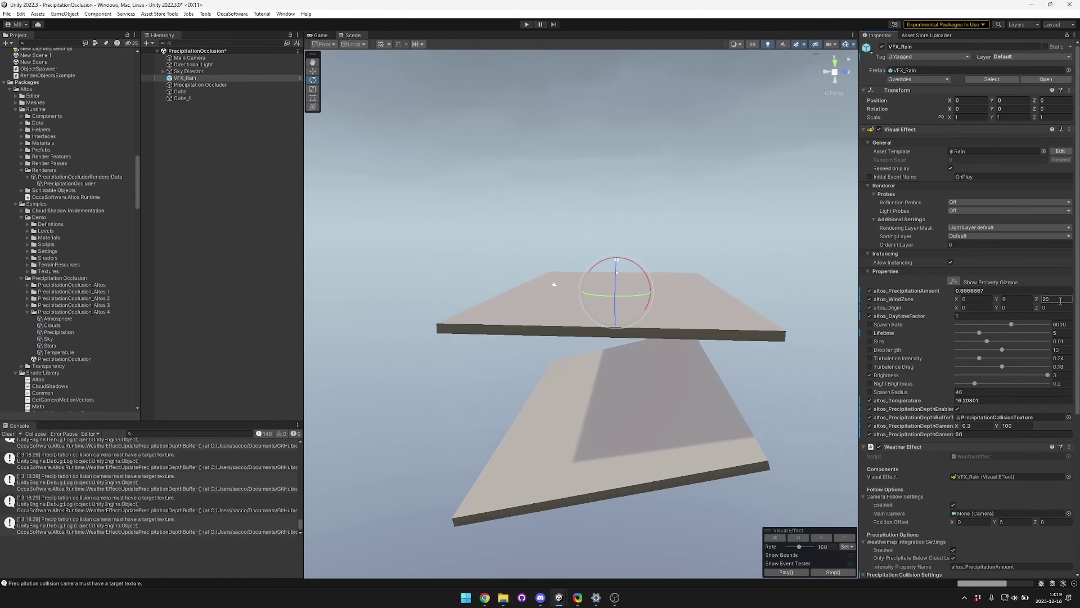
mouse_move(699, 283)
right_mouse_down()
mouse_move(703, 297)
mouse_move(689, 268)
mouse_move(617, 221)
mouse_move(428, 154)
mouse_move(526, 166)
right_mouse_up()
key("q")
key("w")
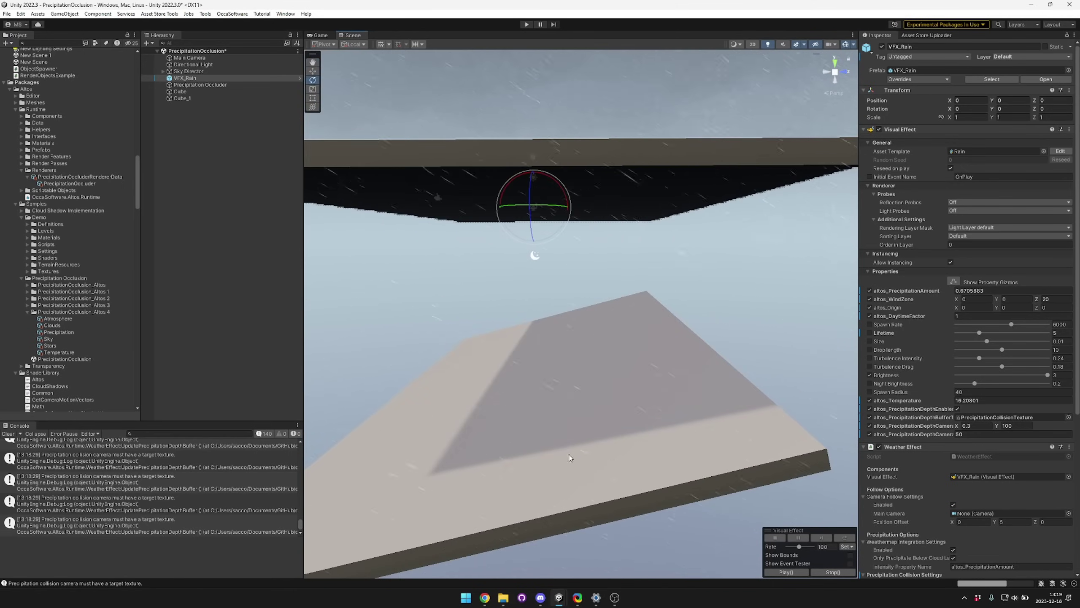
Deactivate the tilted lower slab and open VFX_Rain's altos_WindZone Z value for editing.
left_click(570, 457)
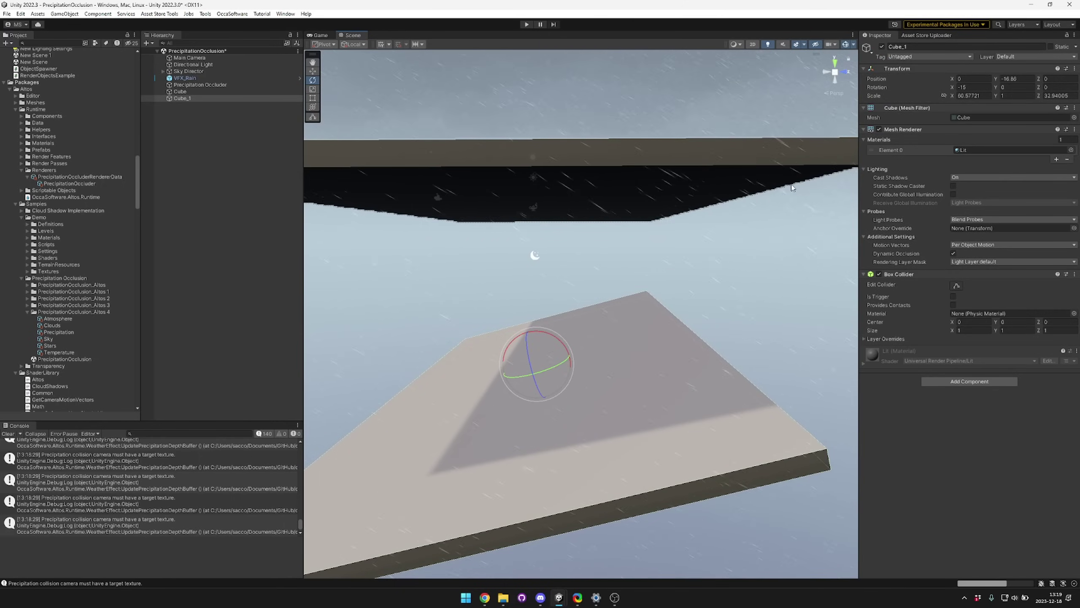
left_click(882, 47)
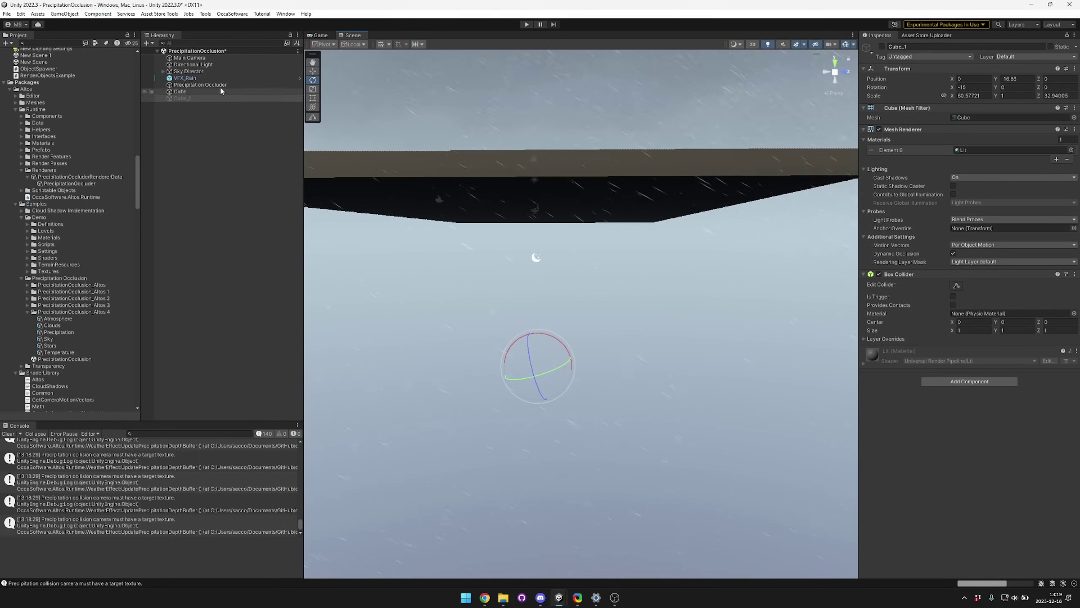
left_click(256, 78)
left_click(1056, 300)
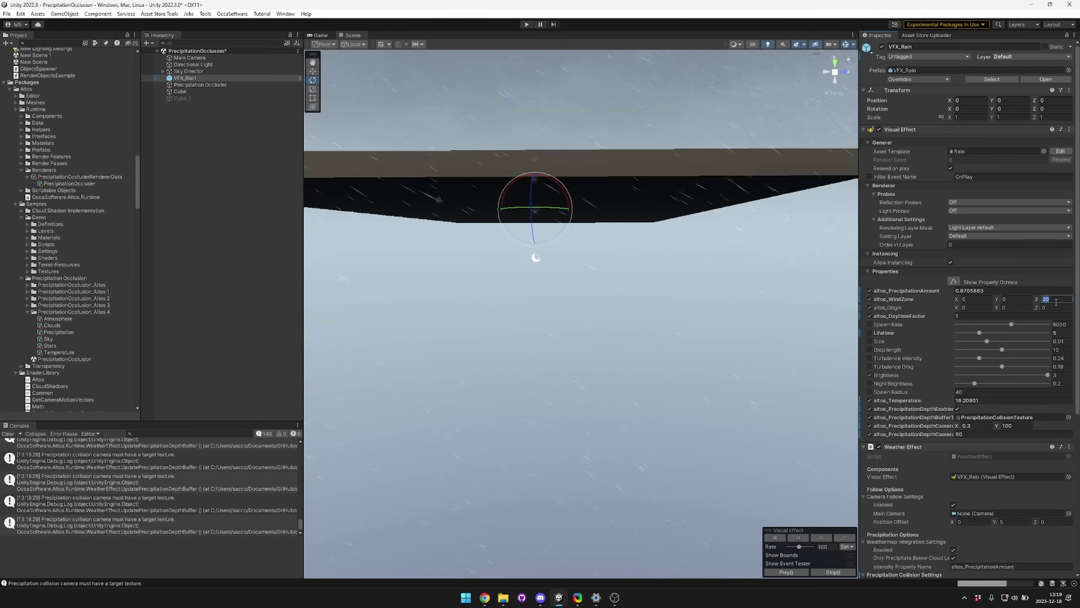